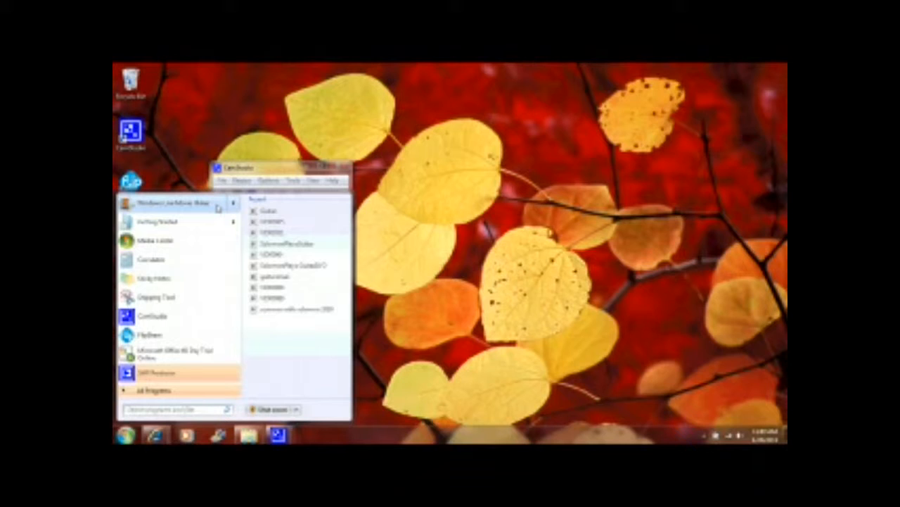
Open Windows Live Movie Maker and add the Guitar video from the Videos library to the project
left_click(218, 205)
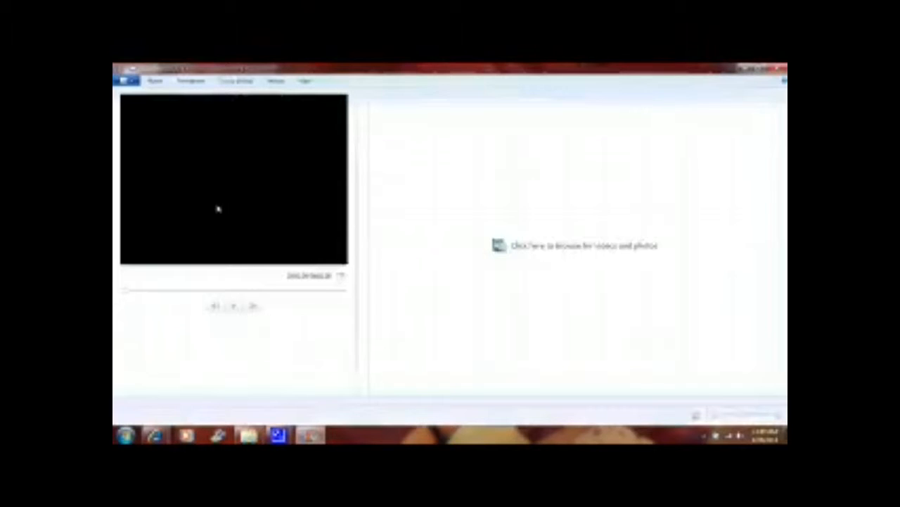
left_click(156, 81)
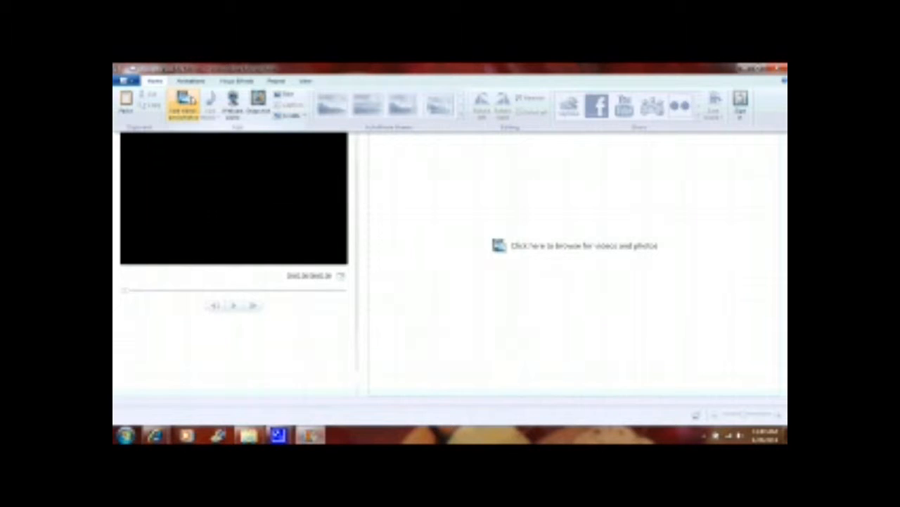
left_click(197, 100)
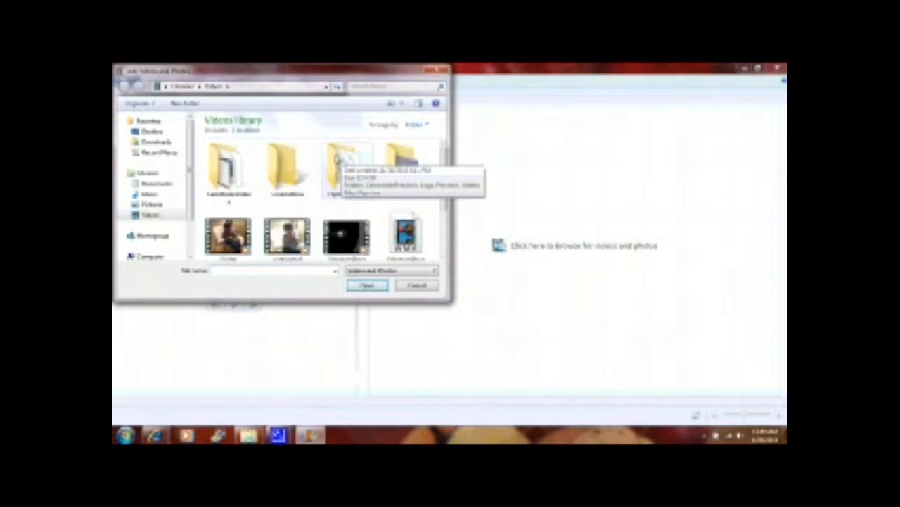
left_click(235, 243)
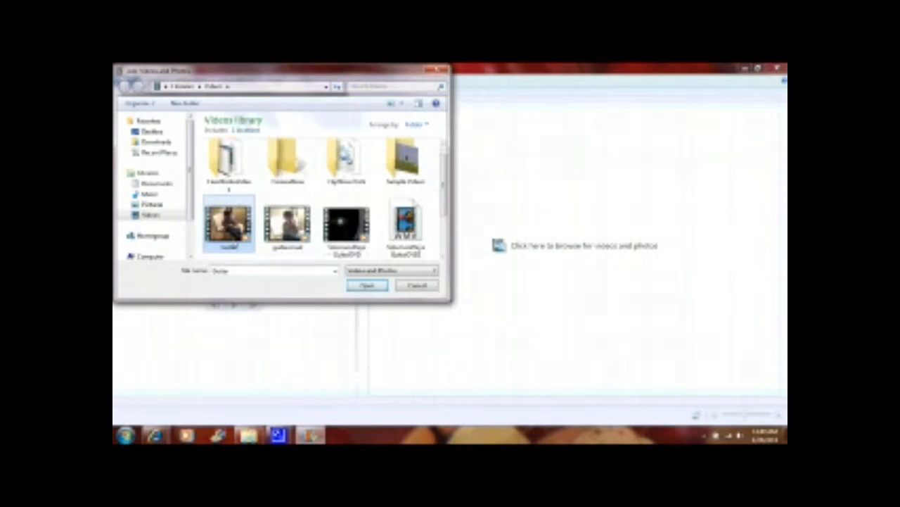
left_click(378, 287)
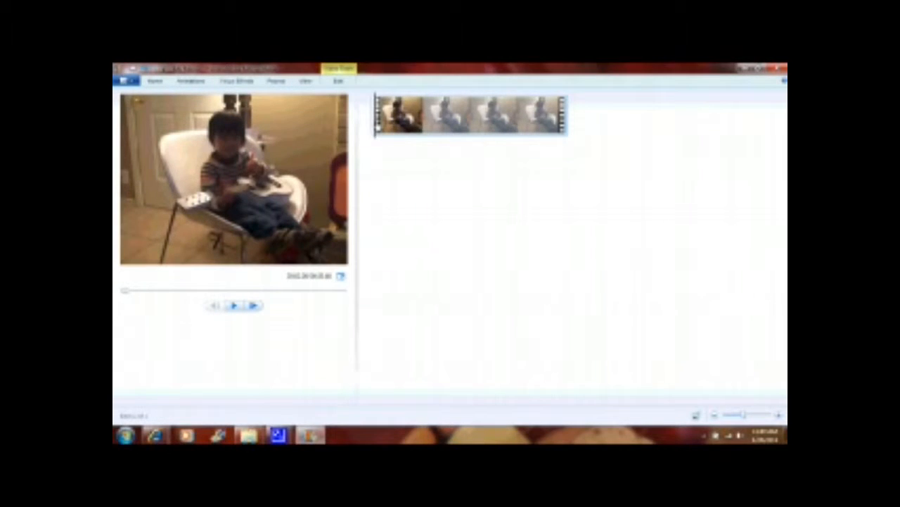
Preview the guitar video and split it at a point near its beginning
key("space")
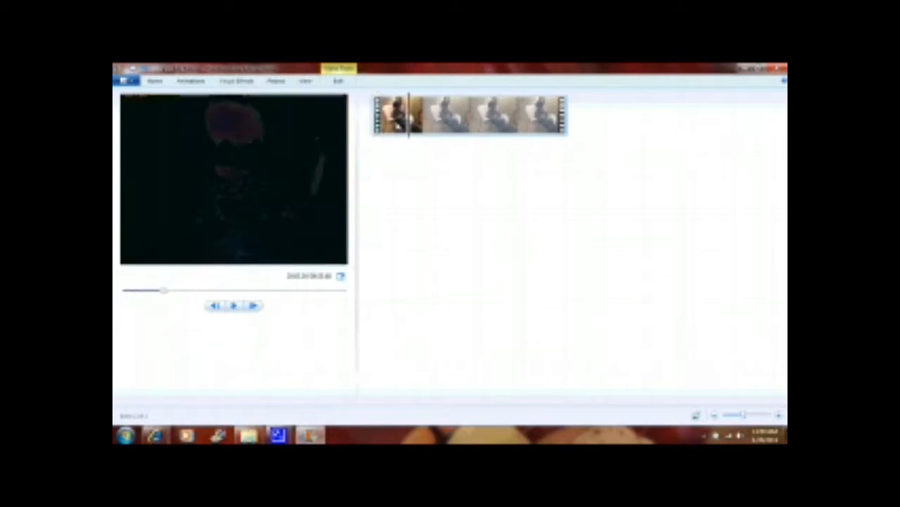
key("Home")
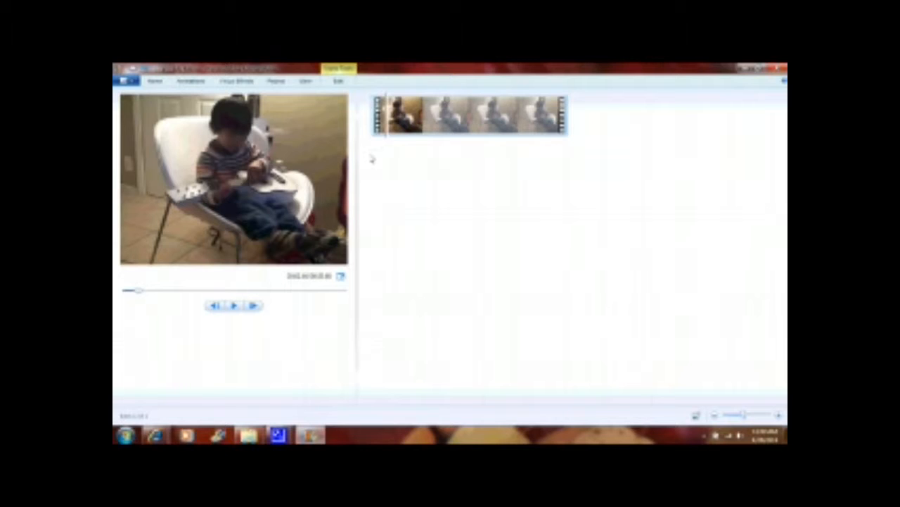
left_click(343, 82)
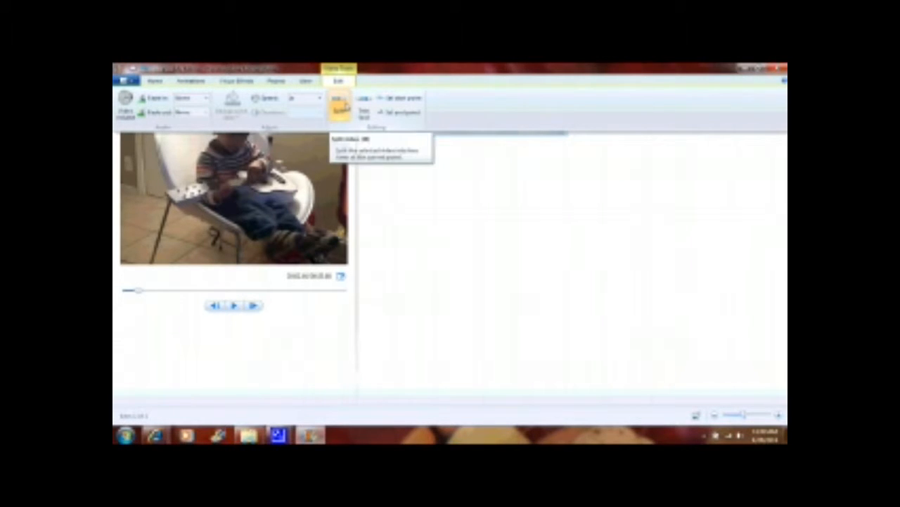
left_click(345, 105)
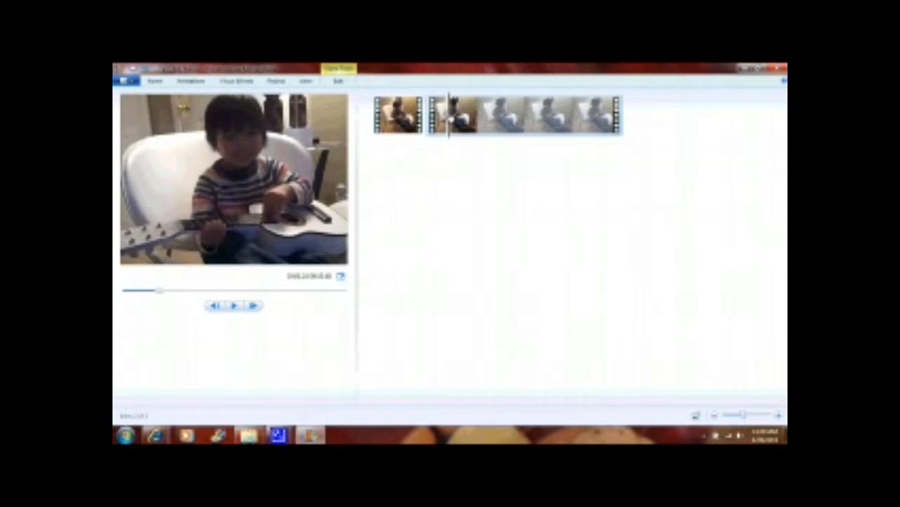
Split the second segment shortly after its start and delete the short middle piece
left_click(338, 81)
left_click(338, 104)
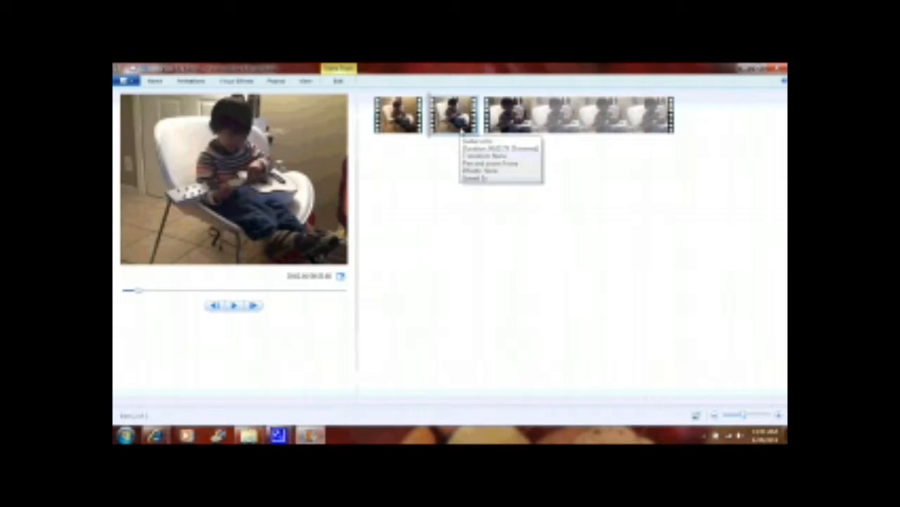
key("Delete")
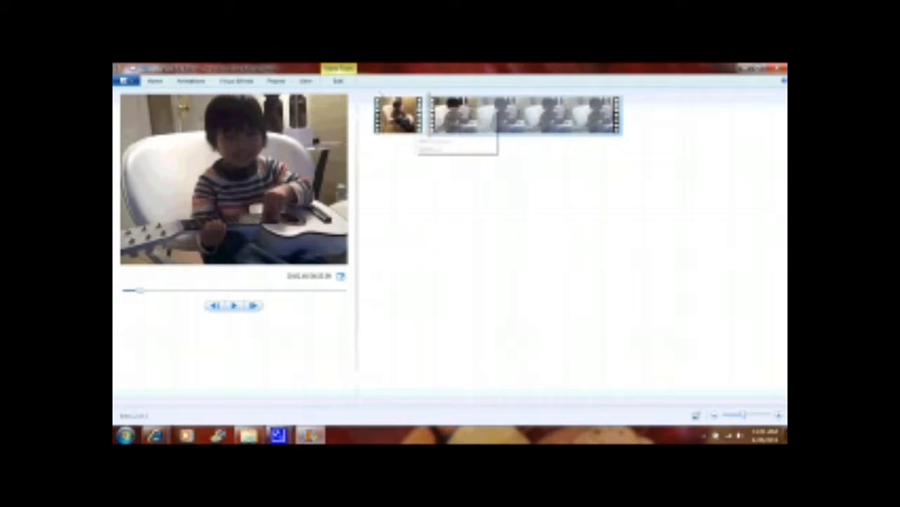
Trim a short portion off the end of the second clip with the Trim tool and save the trim
left_click(344, 84)
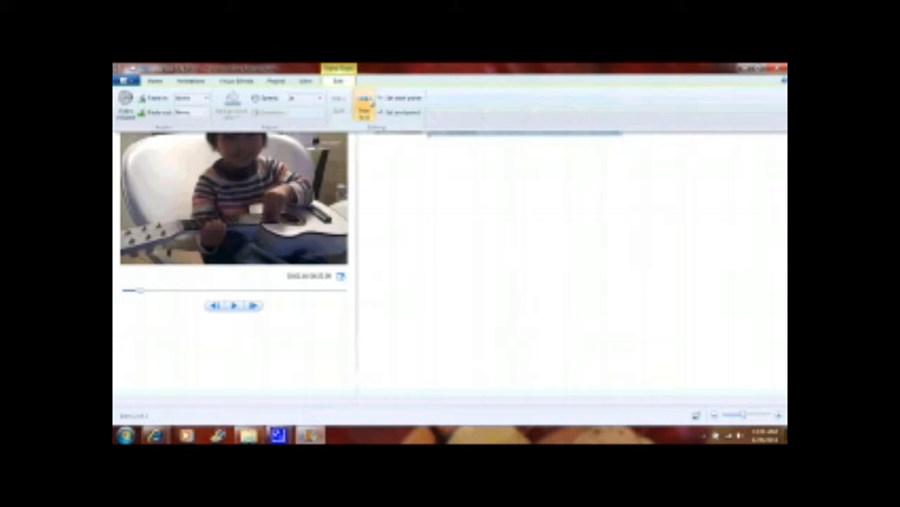
left_click(372, 102)
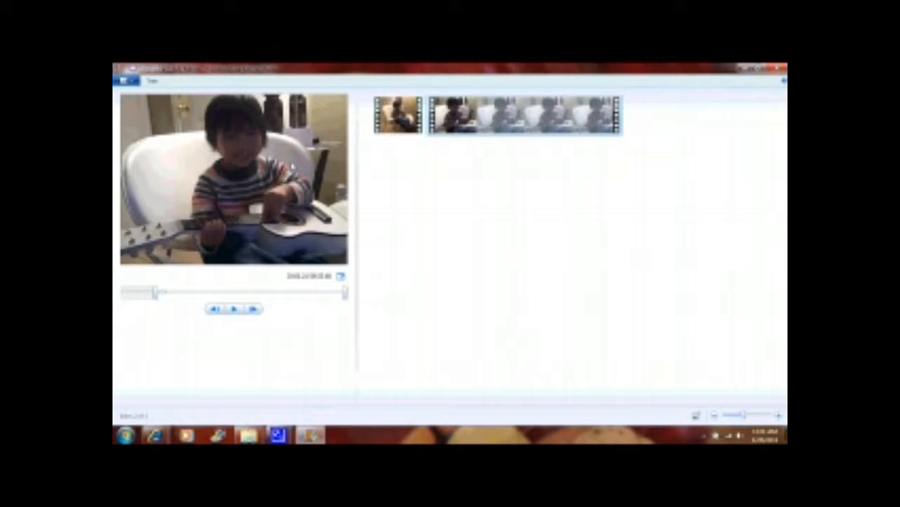
left_click(345, 295)
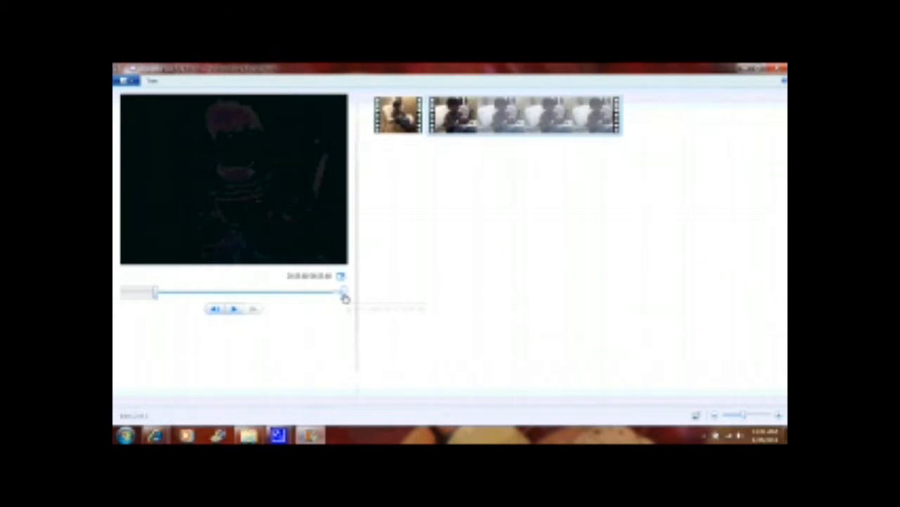
left_click_drag(343, 296, 335, 299)
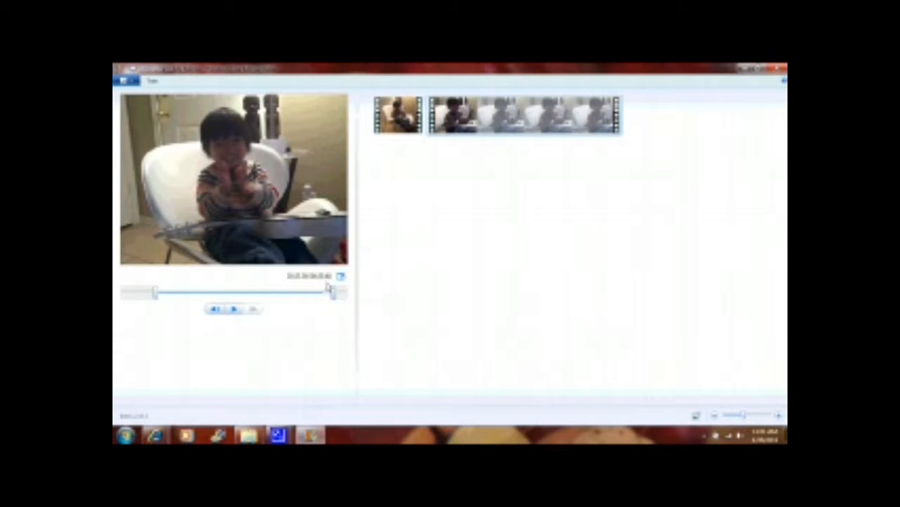
left_click_drag(335, 292, 333, 295)
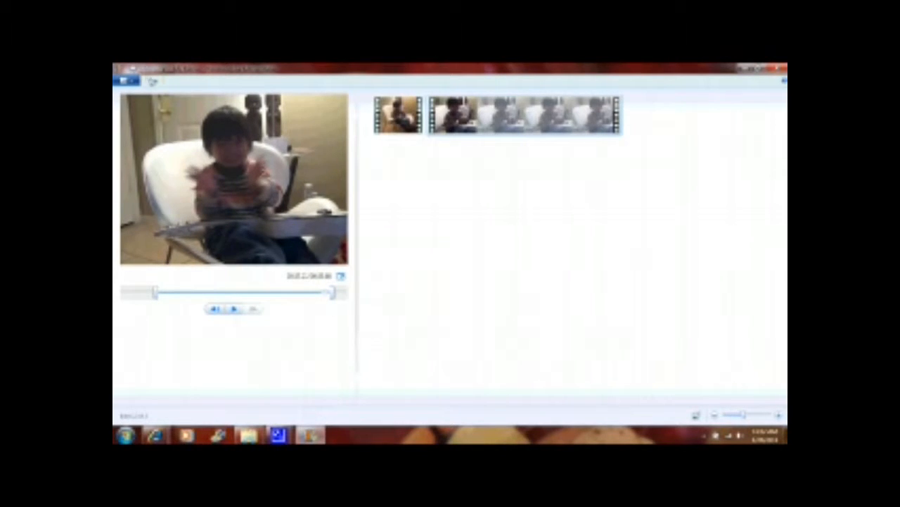
left_click(152, 82)
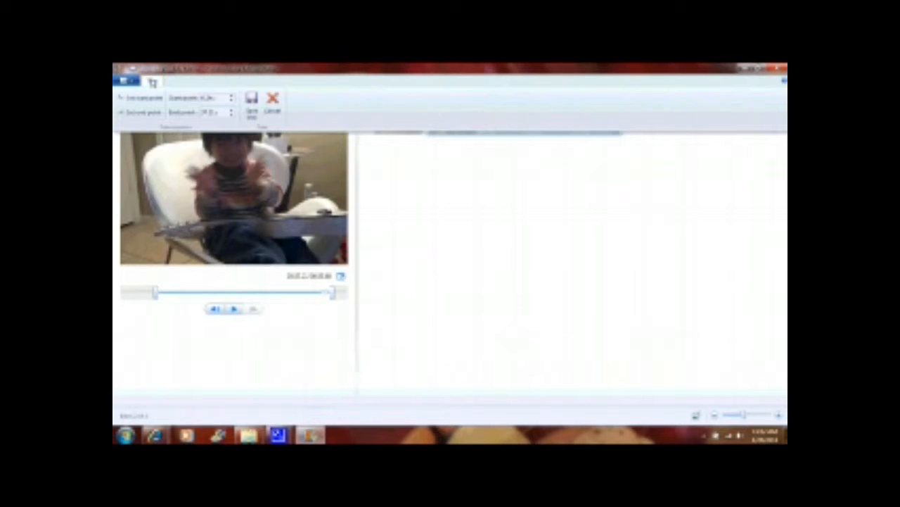
left_click(252, 101)
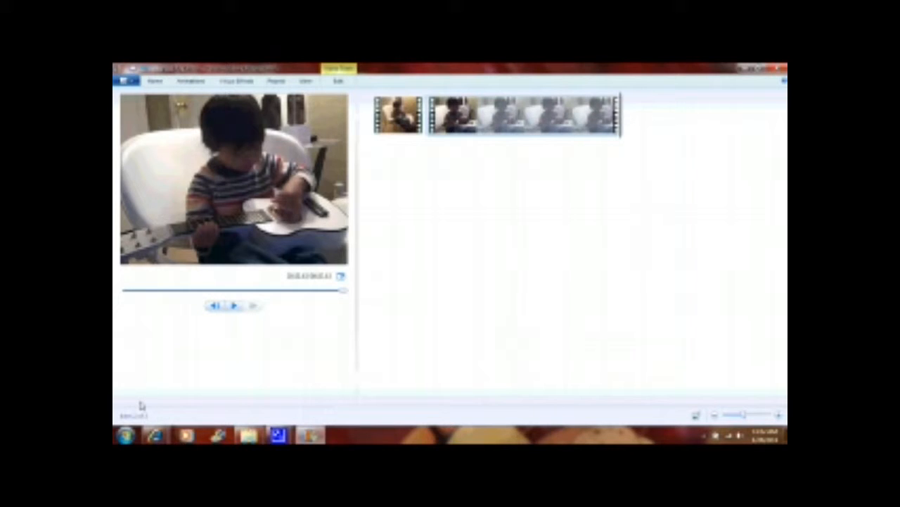
mouse_move(262, 427)
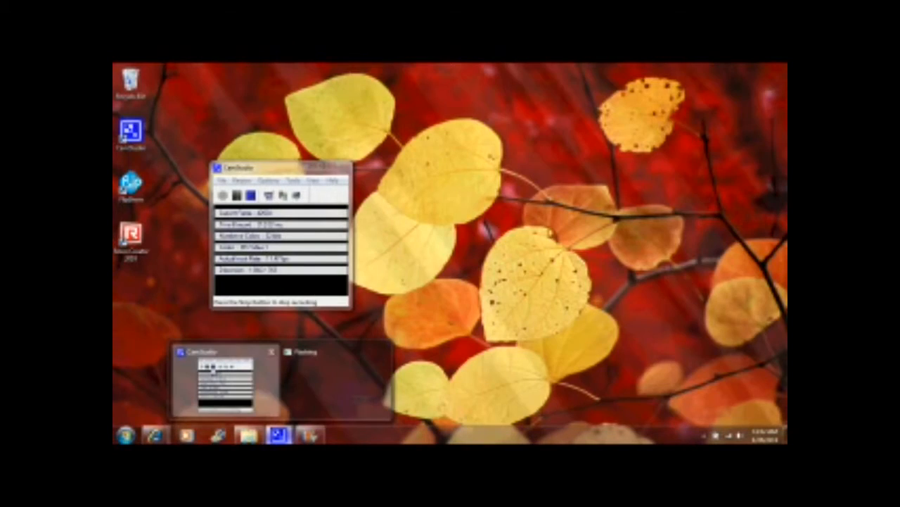
left_click(213, 369)
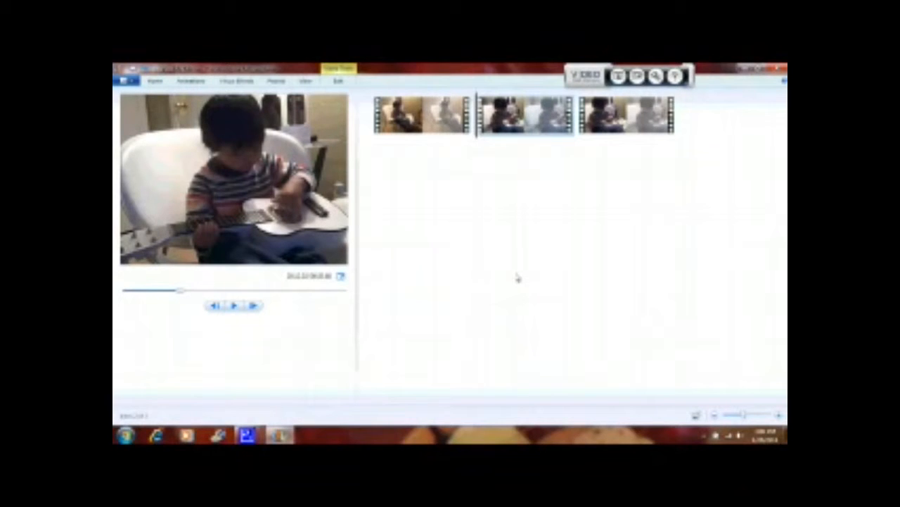
Add a title before the first video clip and replace its default text with "Video Stories"
right_click(424, 137)
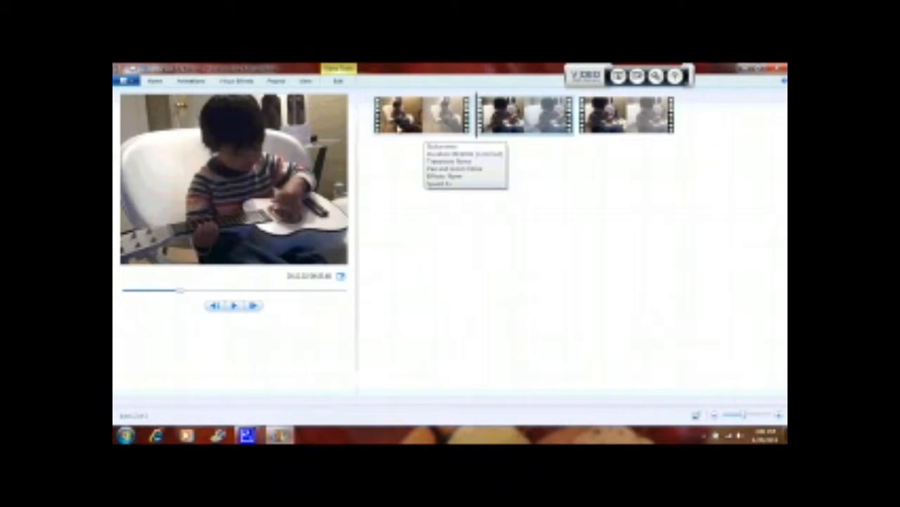
left_click(424, 125)
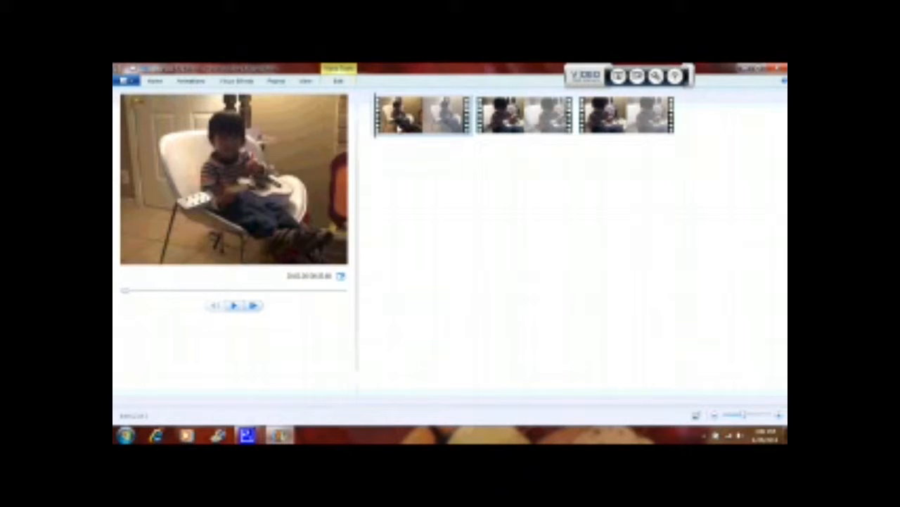
left_click(157, 81)
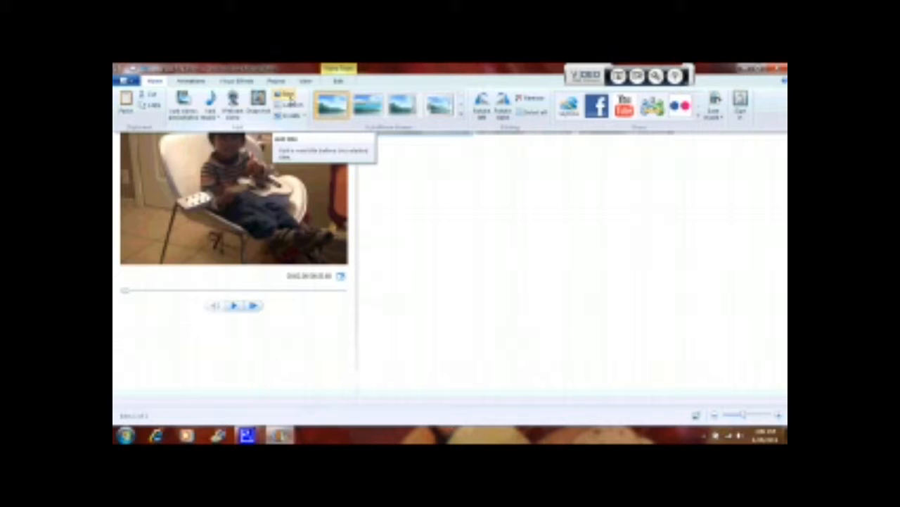
left_click(290, 98)
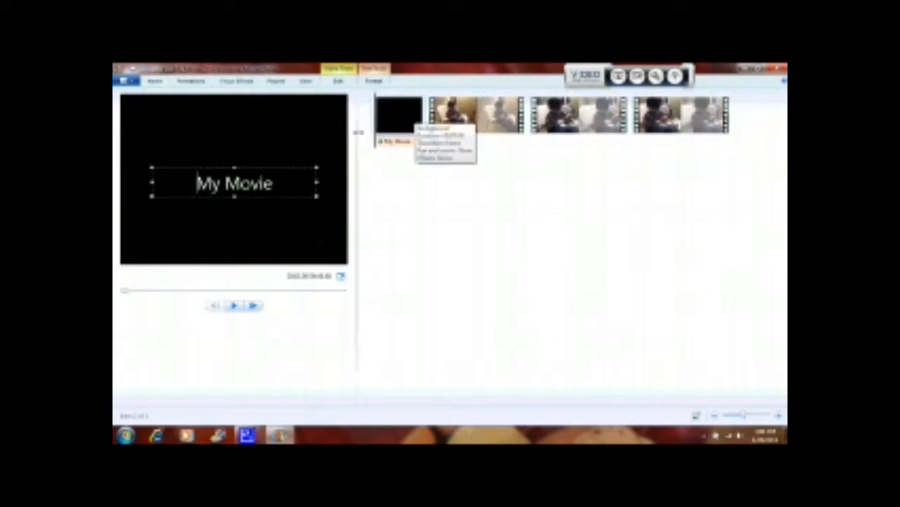
left_click_drag(290, 181, 196, 183)
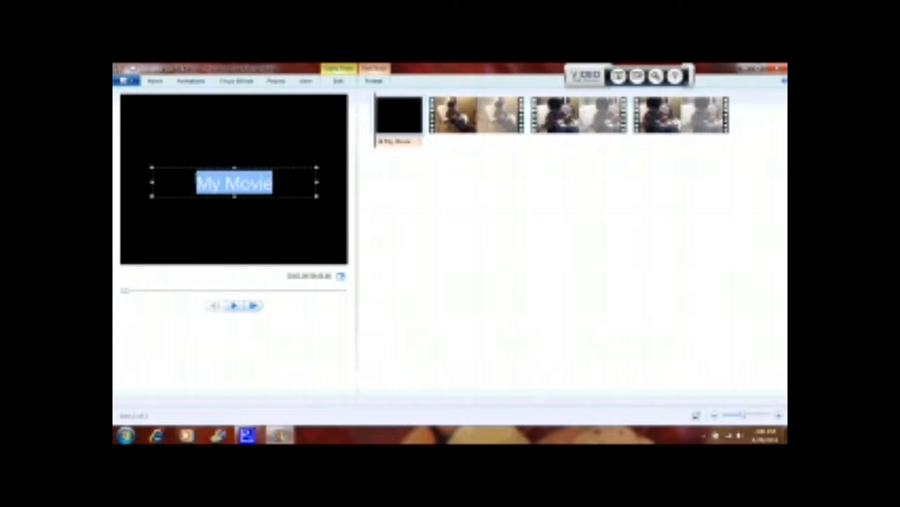
type("Video ")
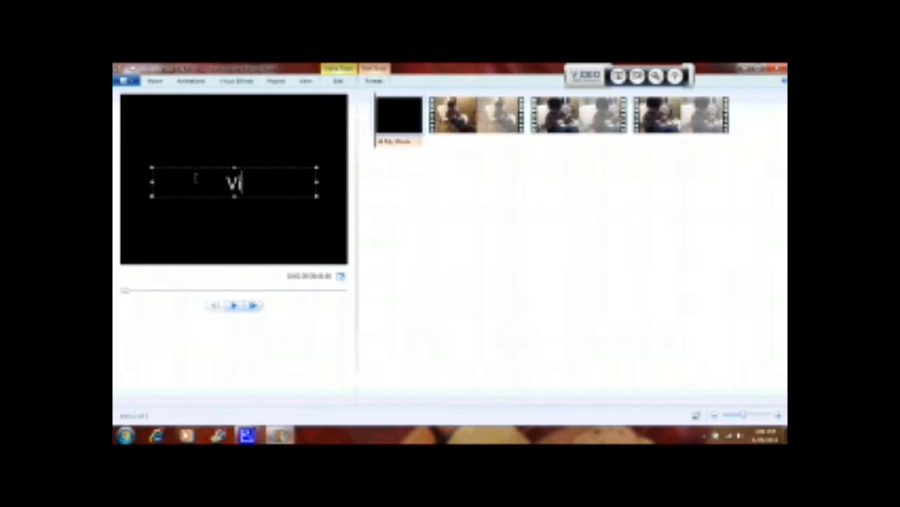
type("Stri")
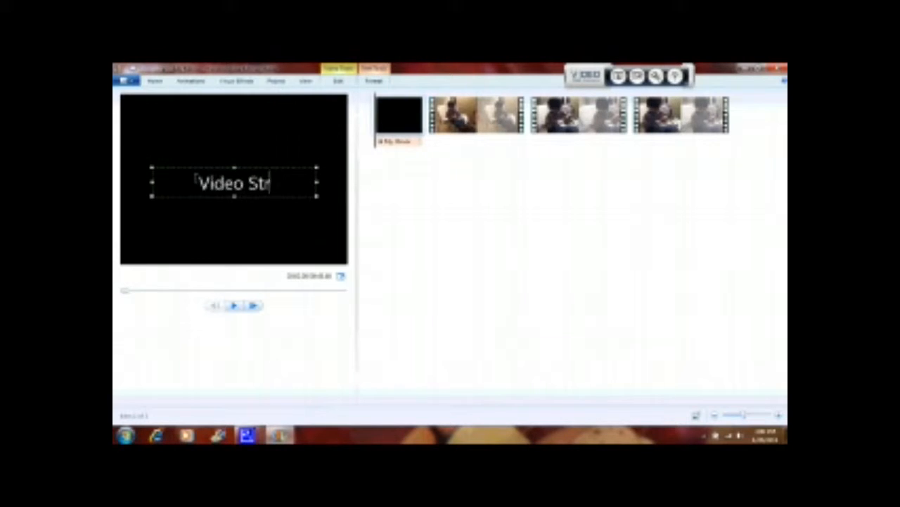
key("BackSpace")
key("BackSpace")
type("ories")
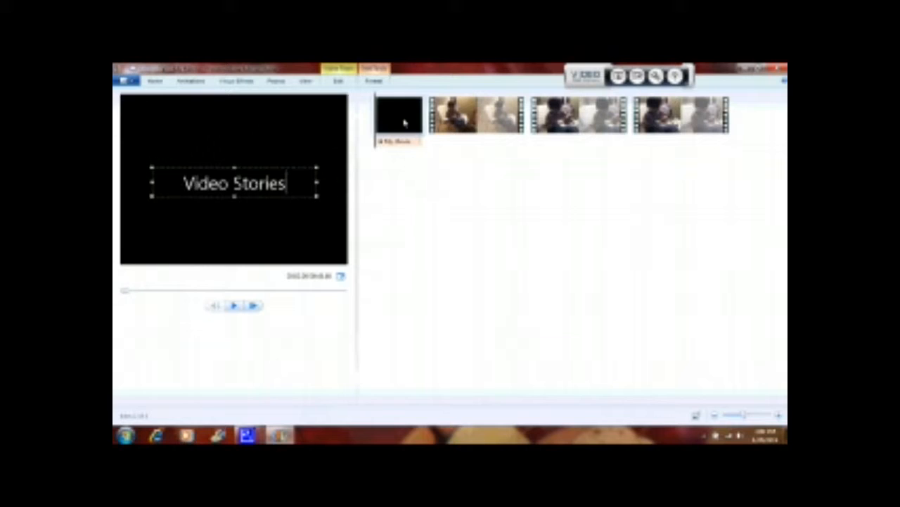
Apply the Spin in text effect to the Video Stories title and set its background color to blue
left_click(376, 81)
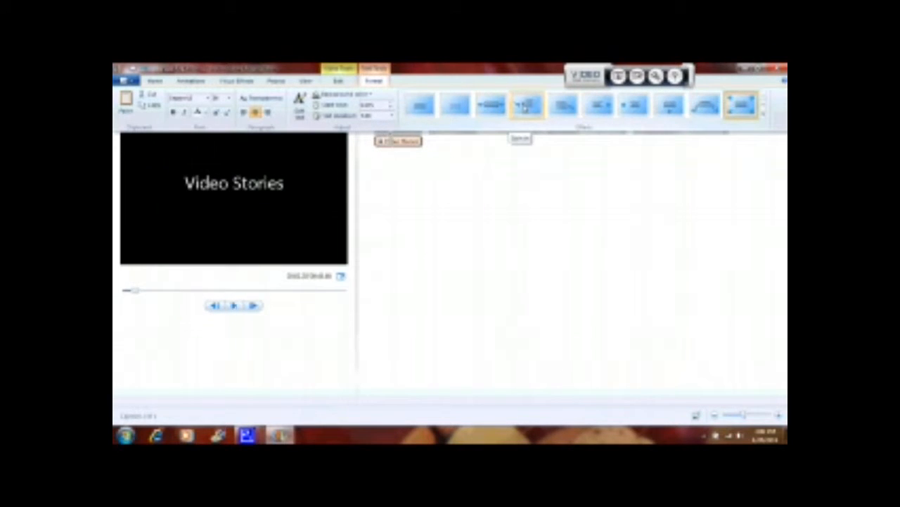
left_click(524, 105)
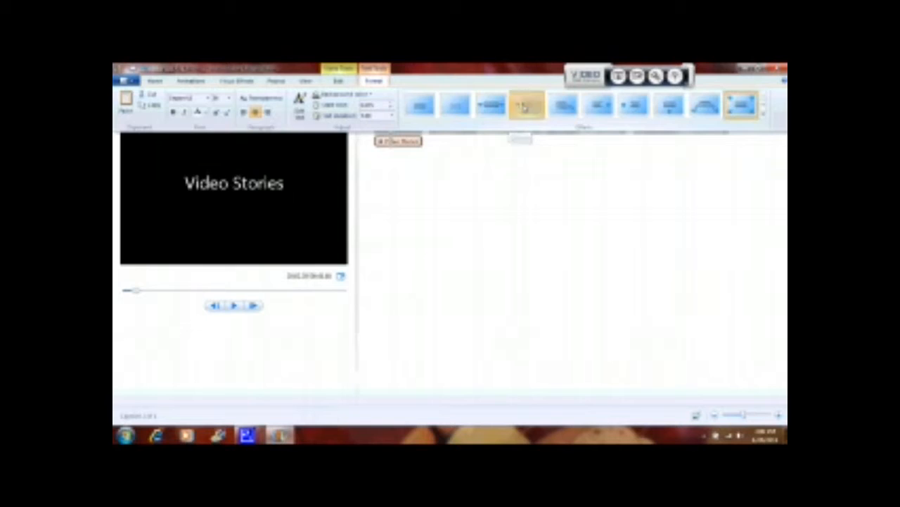
left_click(380, 83)
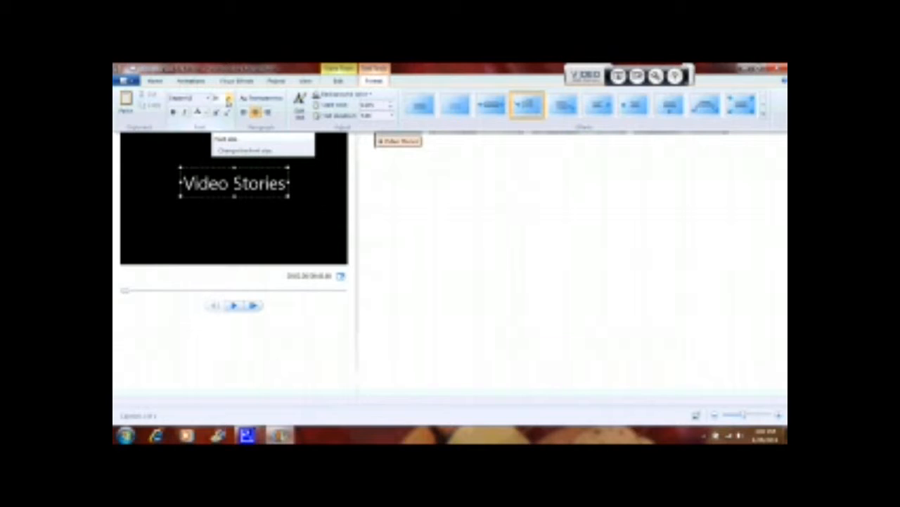
left_click(333, 97)
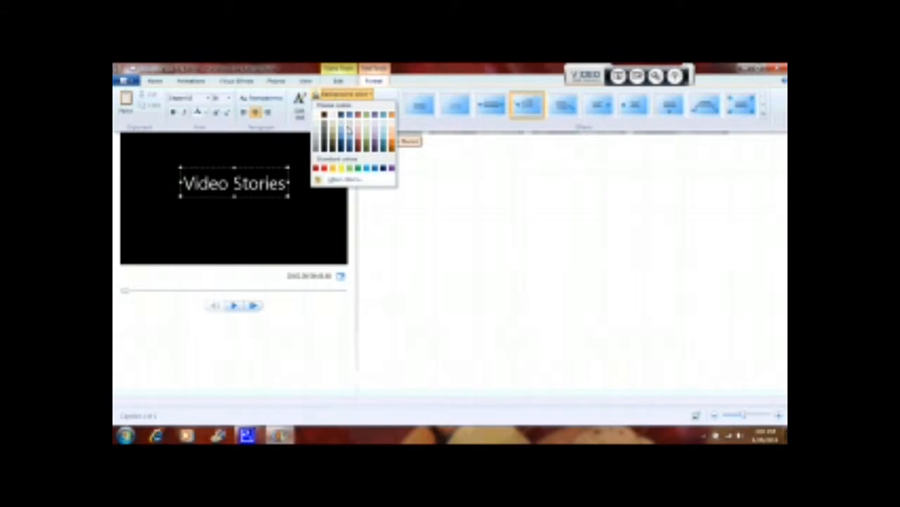
left_click(342, 141)
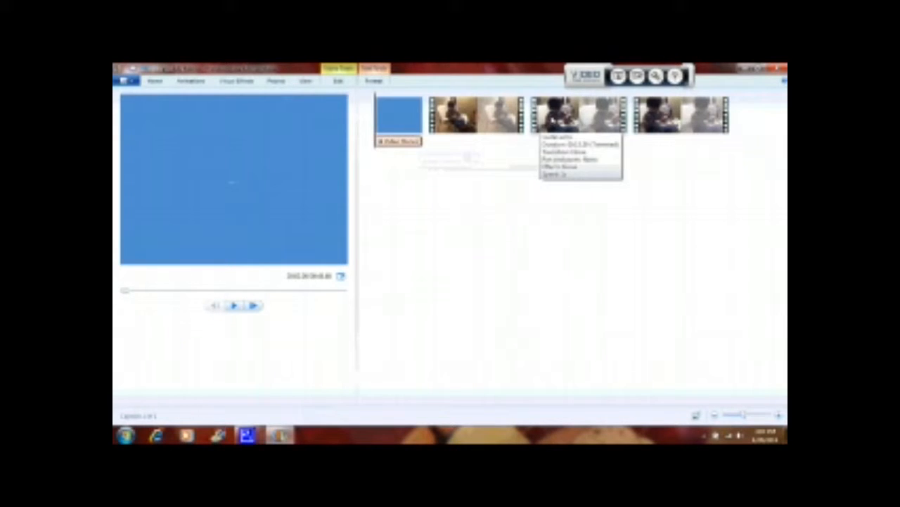
Add a title before the second video clip and replace its default text with "I like guitar."
left_click(533, 123)
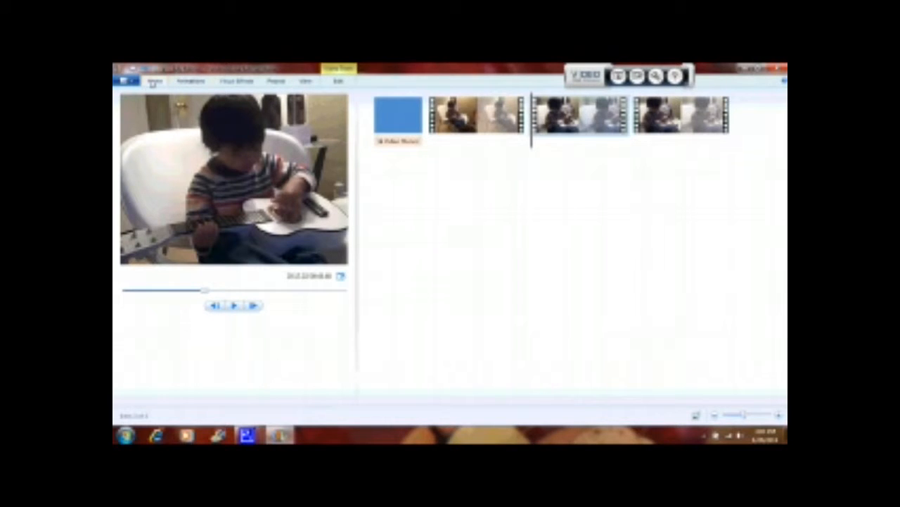
left_click(153, 82)
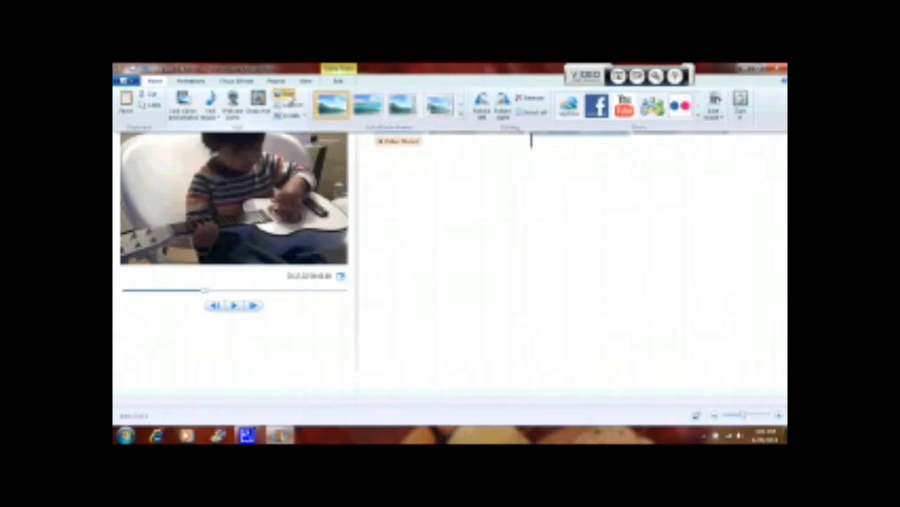
left_click(285, 96)
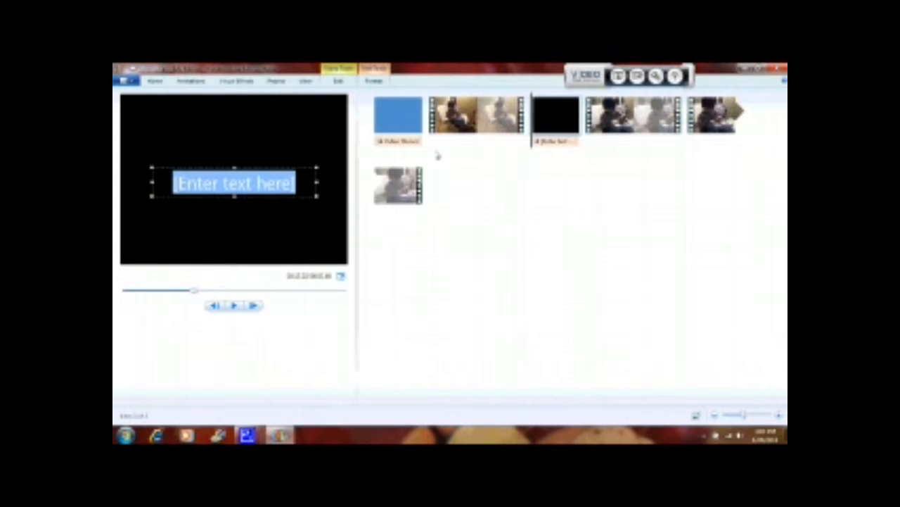
left_click(301, 179)
left_click_drag(301, 180, 172, 182)
type("I l")
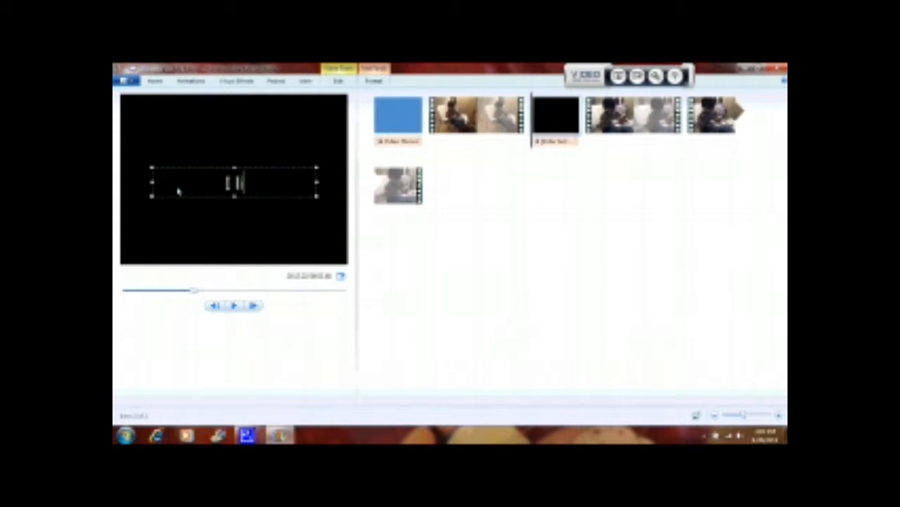
type("ike guit")
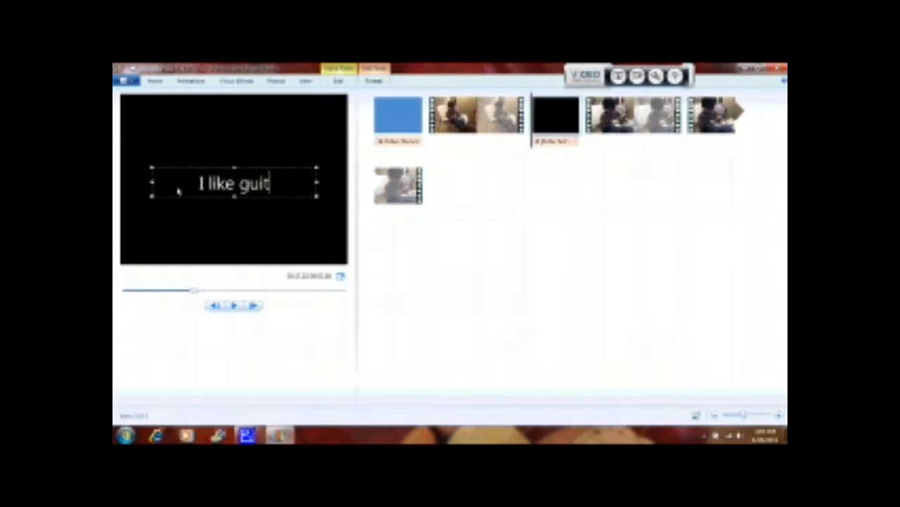
type("ar.")
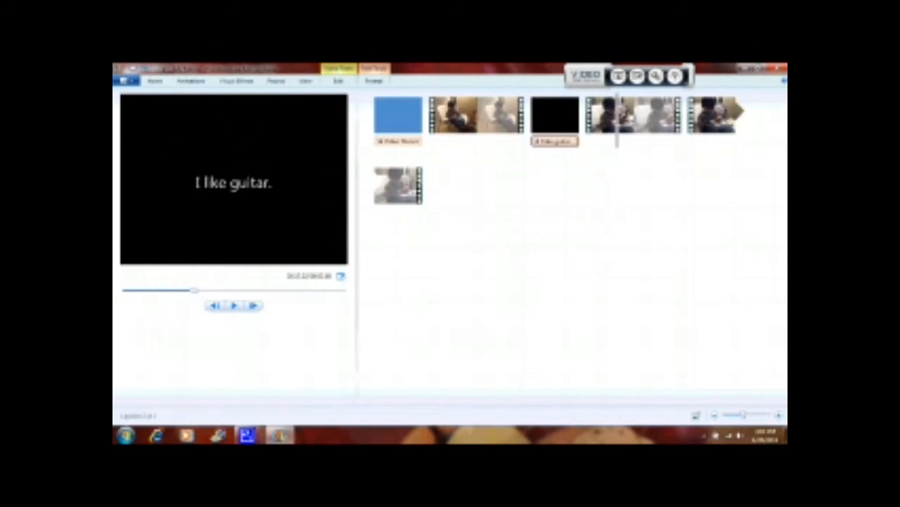
Add a caption partway through the second video clip, place it near the top of the picture and change its text to "Cool!"
left_click(622, 120)
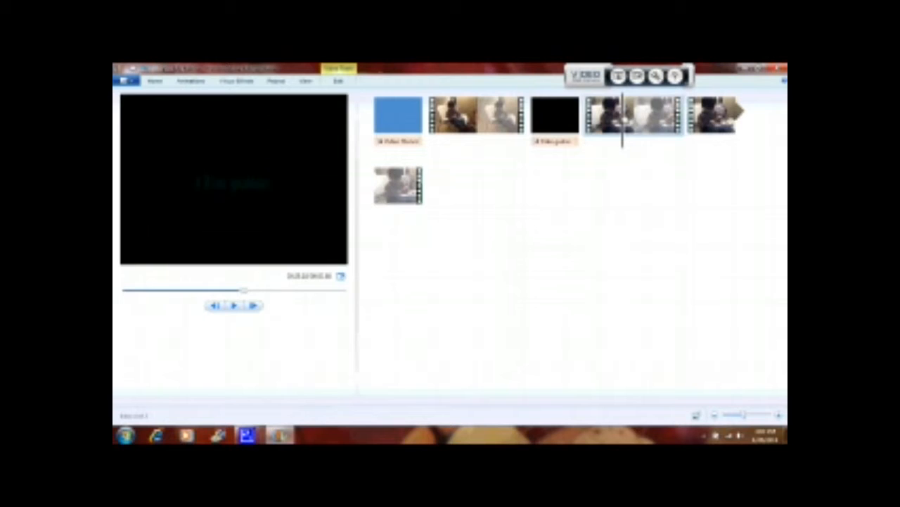
left_click(160, 83)
left_click(293, 105)
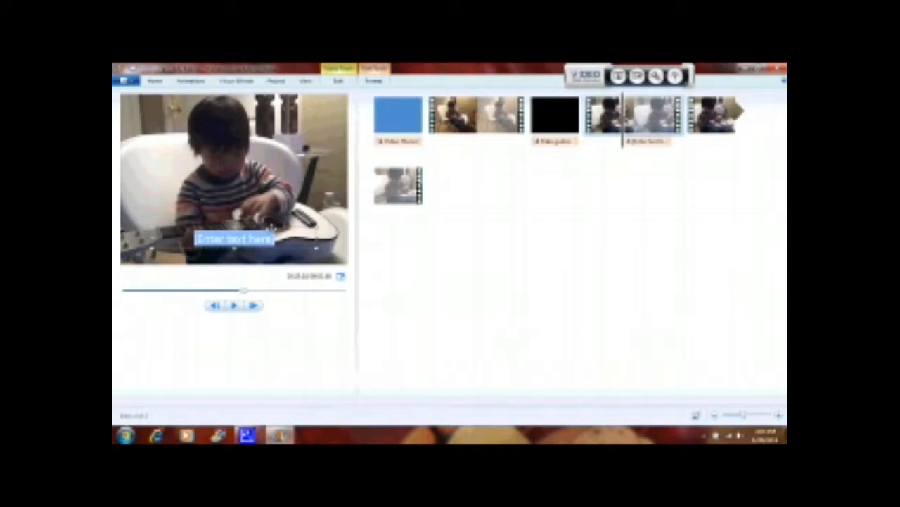
left_click_drag(275, 239, 192, 120)
left_click(270, 120)
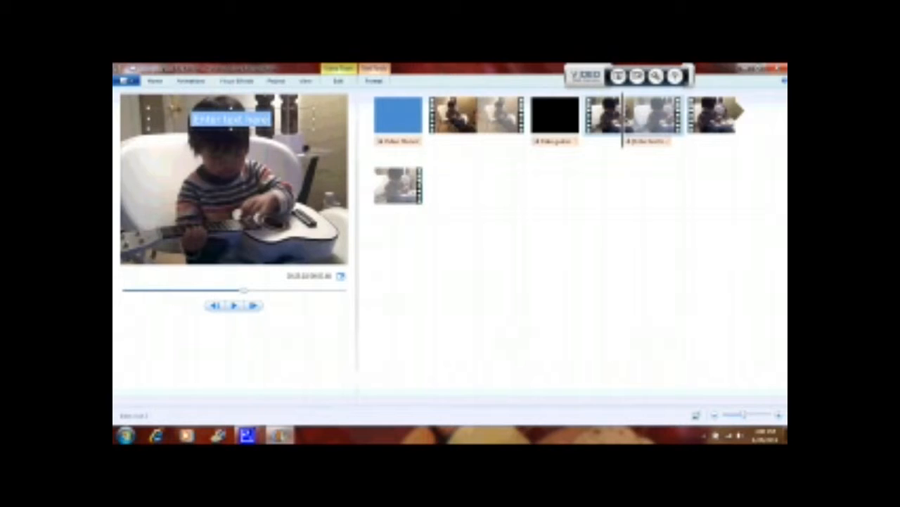
type("Cool")
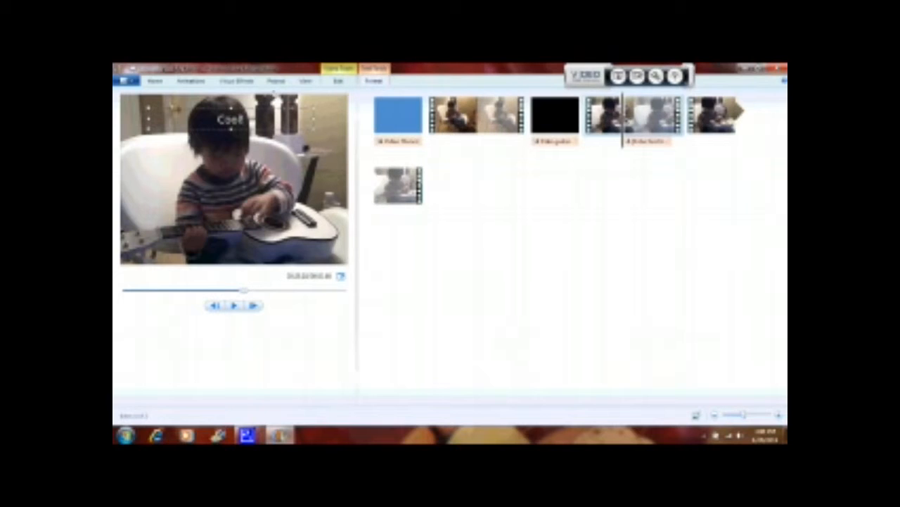
Add a credits clip at the end of the movie, keeping its default text
left_click(155, 82)
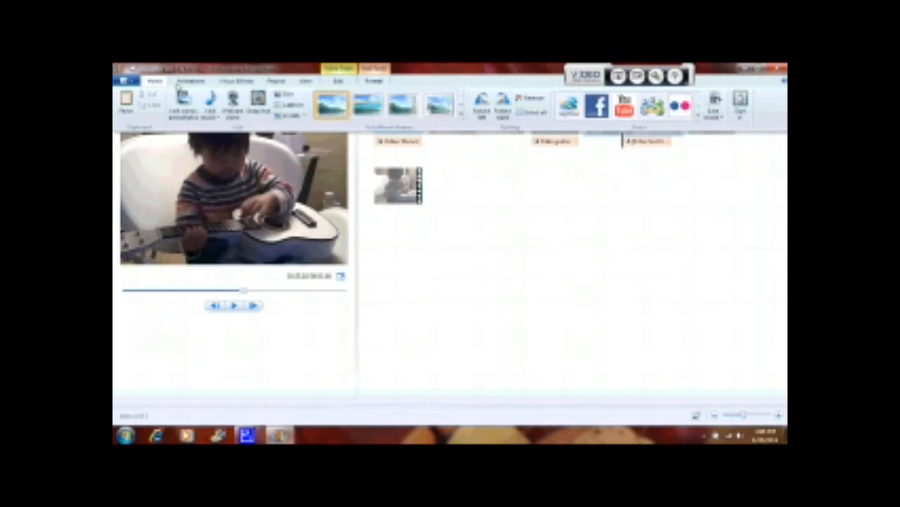
left_click(294, 121)
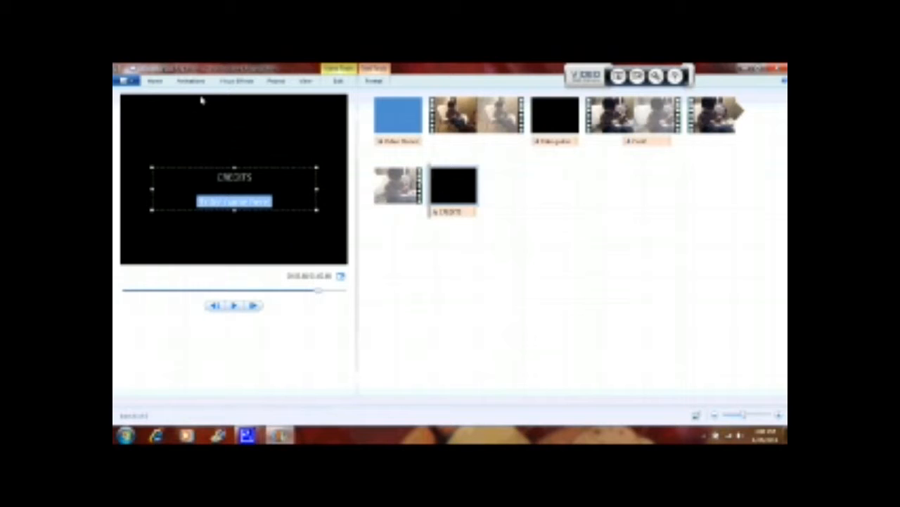
left_click(156, 82)
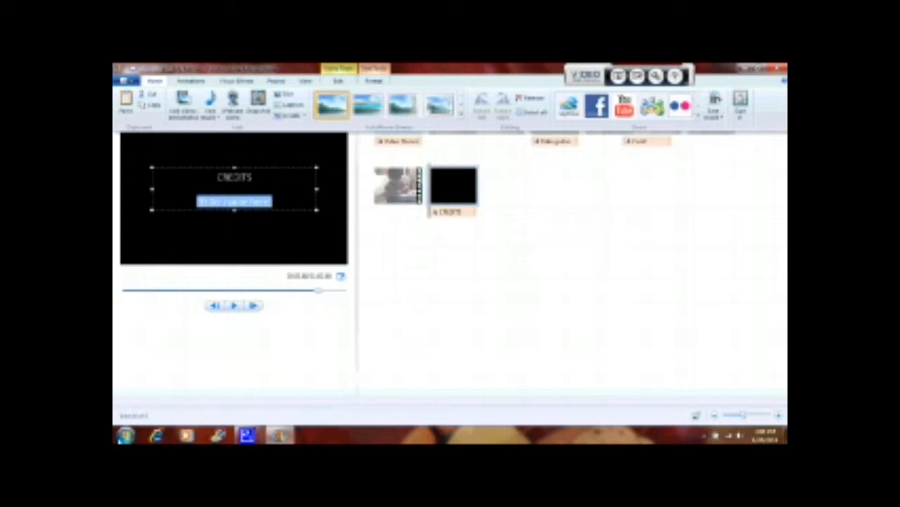
Switch to Sound Recorder and record a short audio clip
left_click(125, 434)
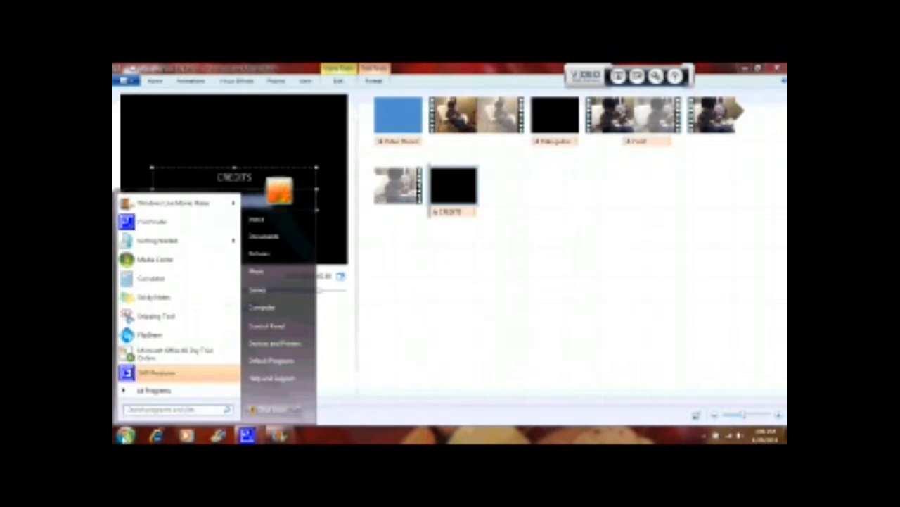
left_click(157, 391)
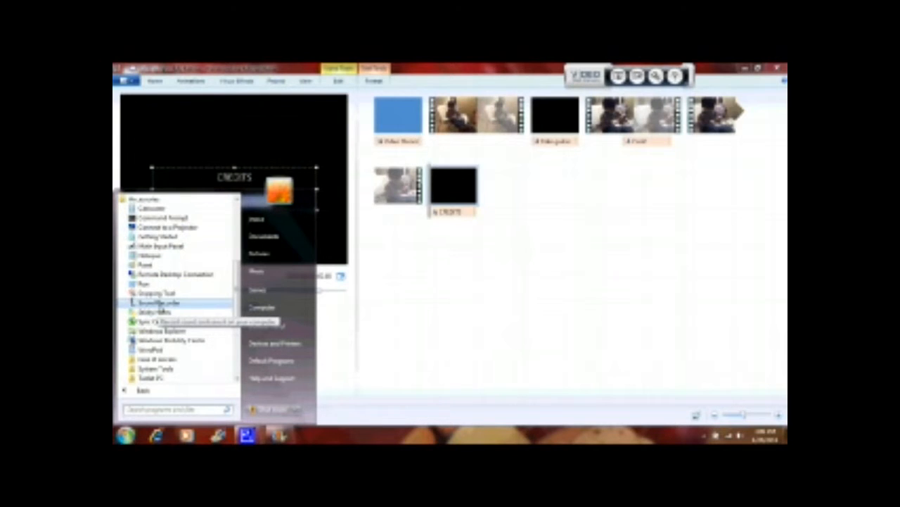
left_click(158, 310)
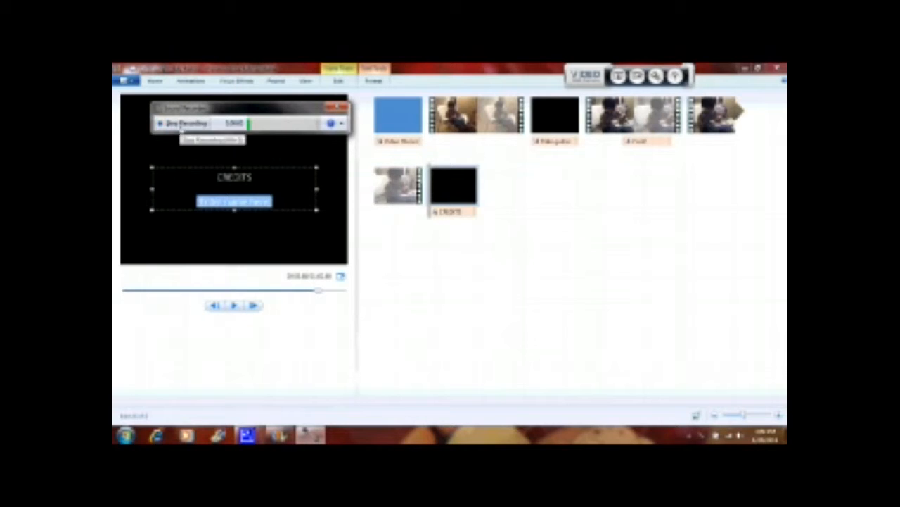
left_click(181, 125)
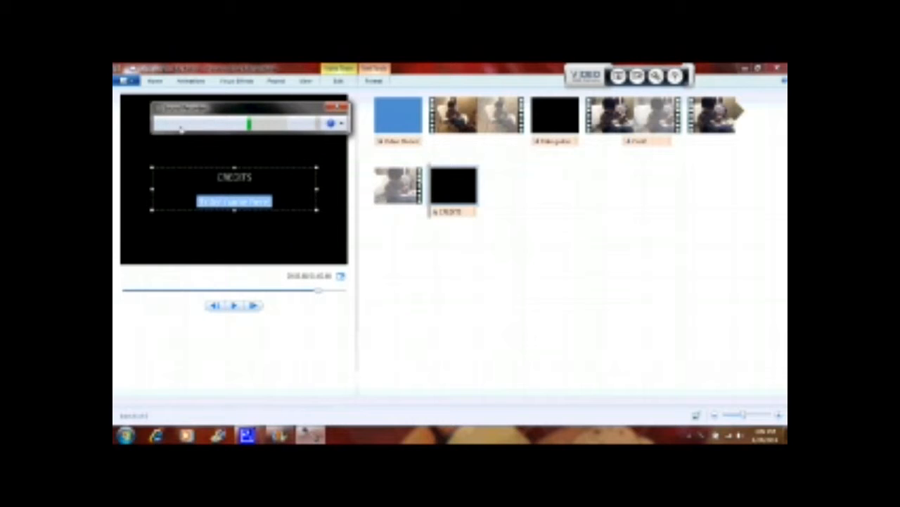
left_click(181, 125)
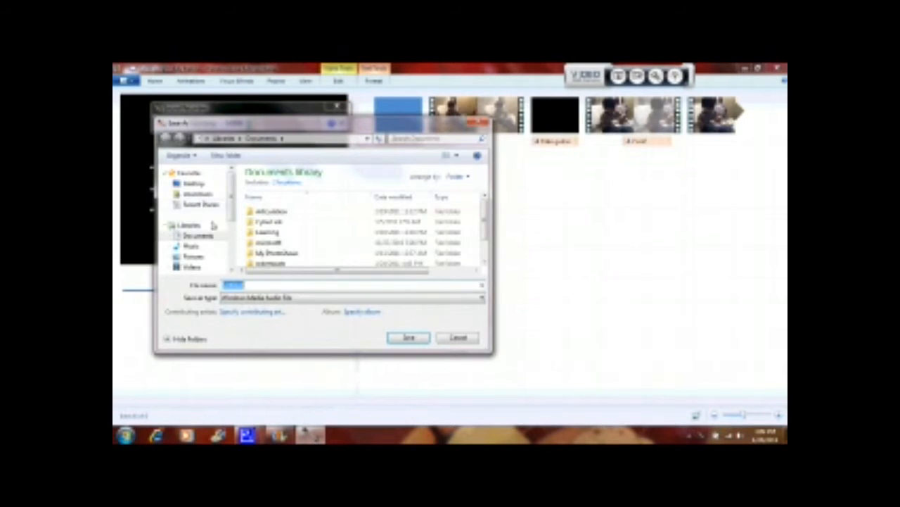
Save the recording in the Music library under a new name ending in 2, and close Sound Recorder
left_click(191, 246)
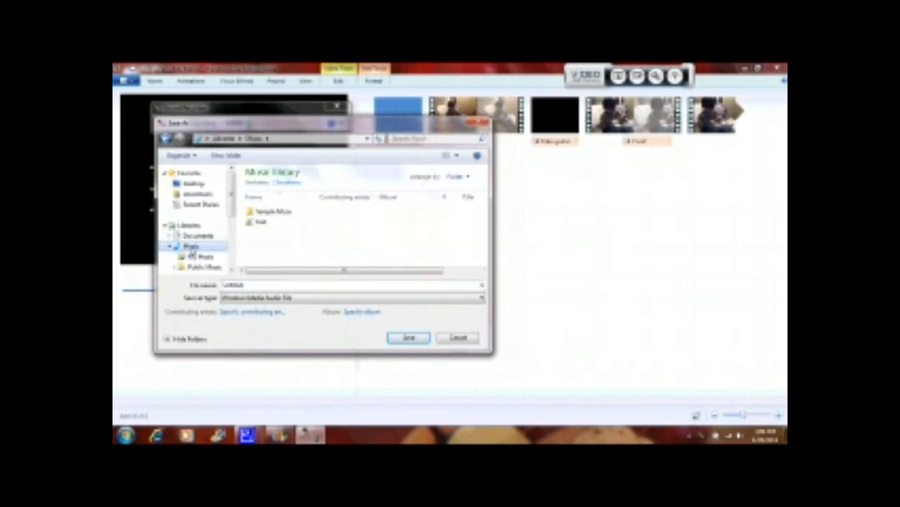
left_click(278, 286)
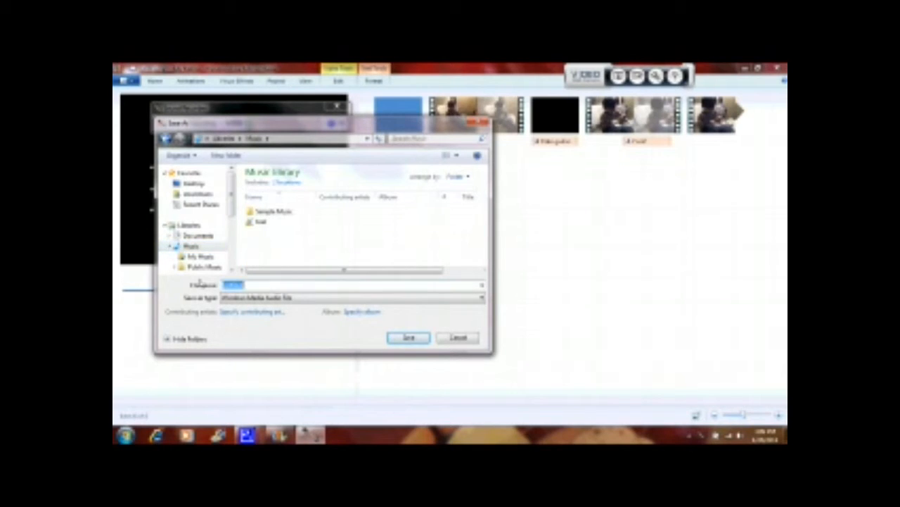
type("Wel")
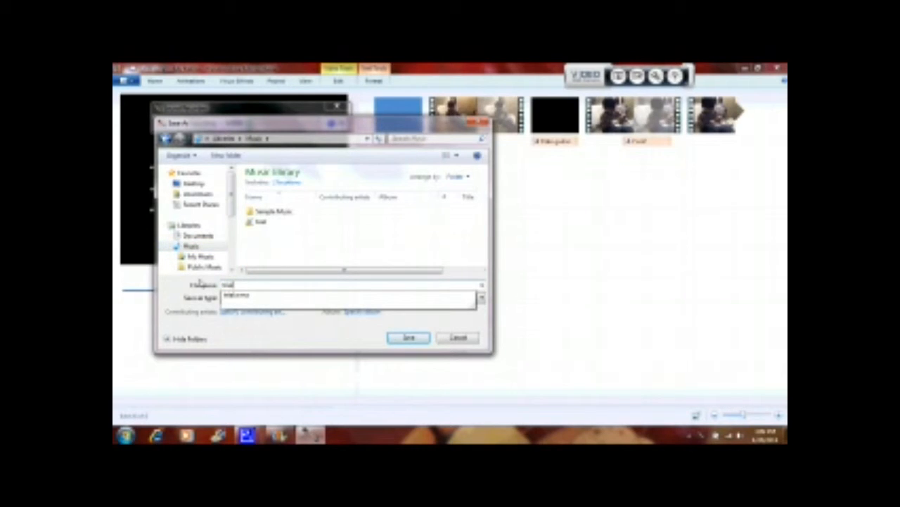
type("2")
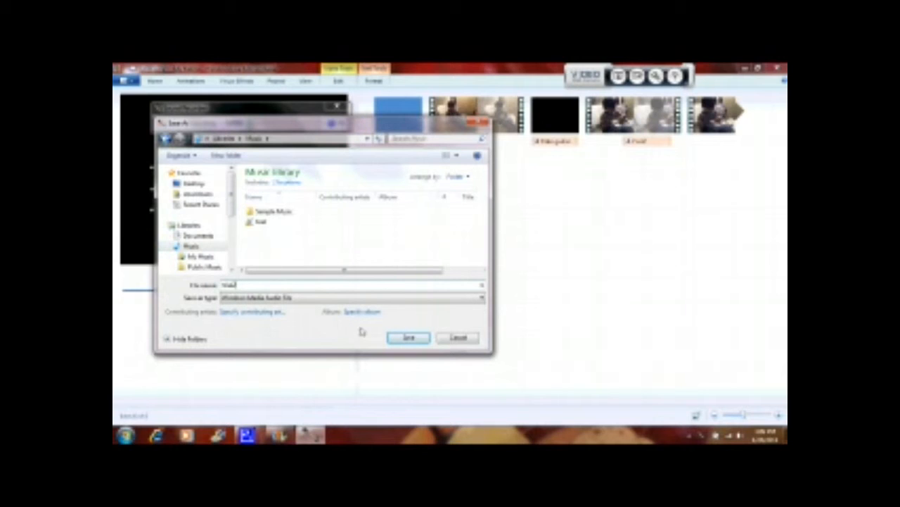
left_click(404, 338)
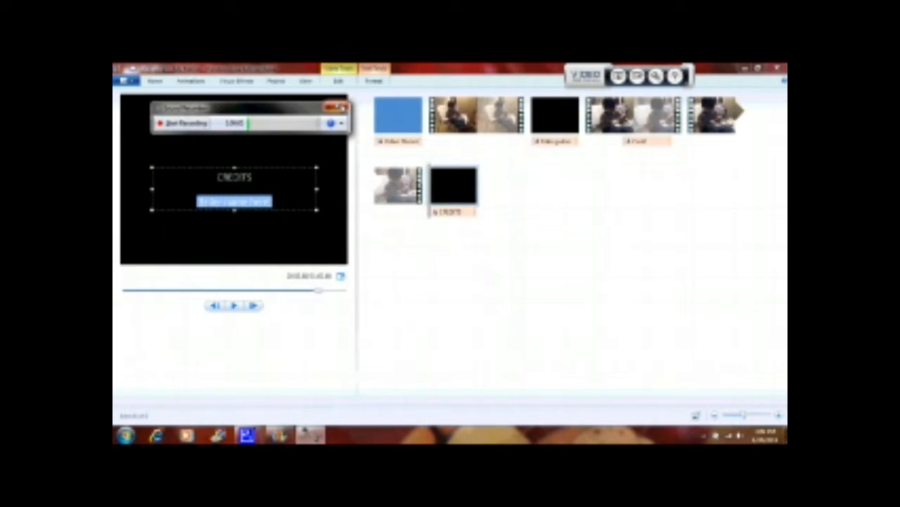
left_click(340, 107)
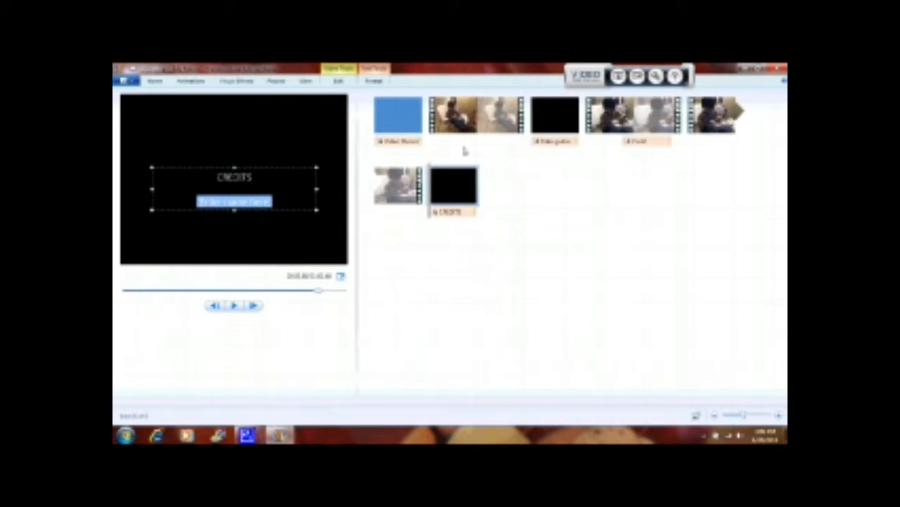
Add the saved recording from the Music library as music and move it to the middle of the first video clip
left_click(475, 121)
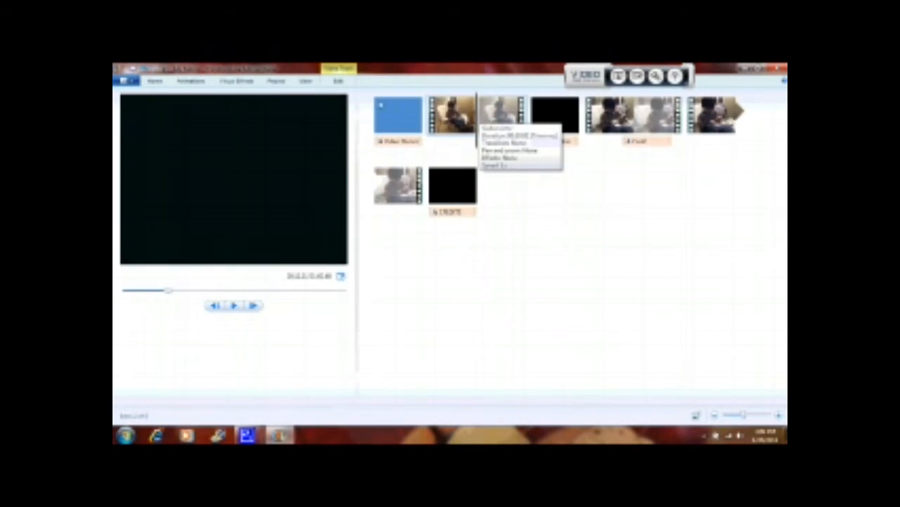
left_click(156, 83)
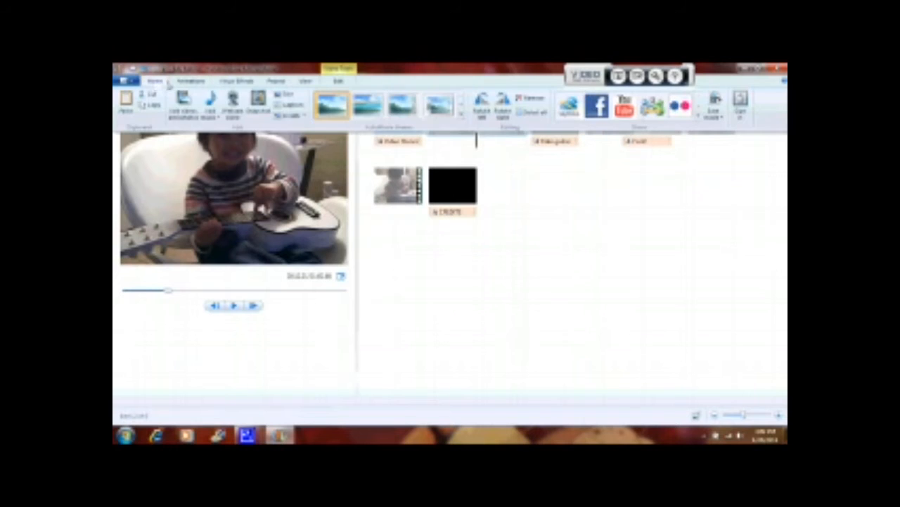
left_click(211, 103)
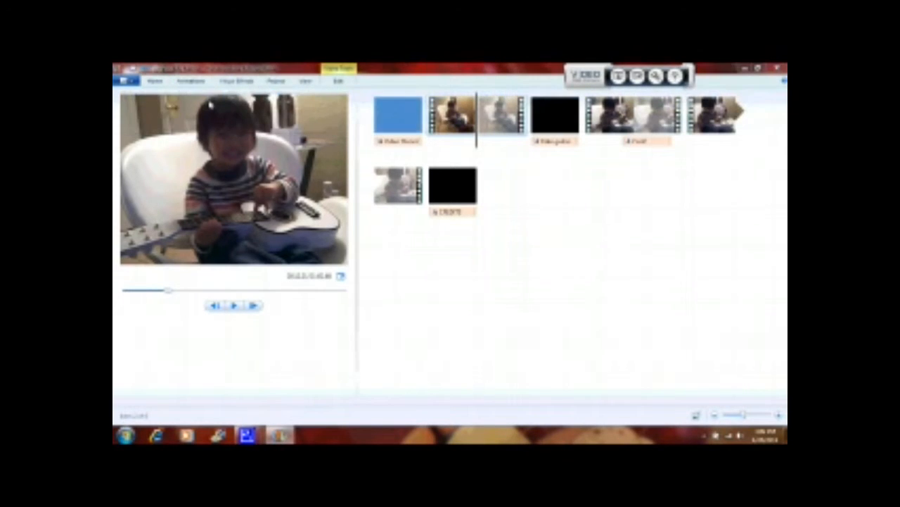
left_click(220, 182)
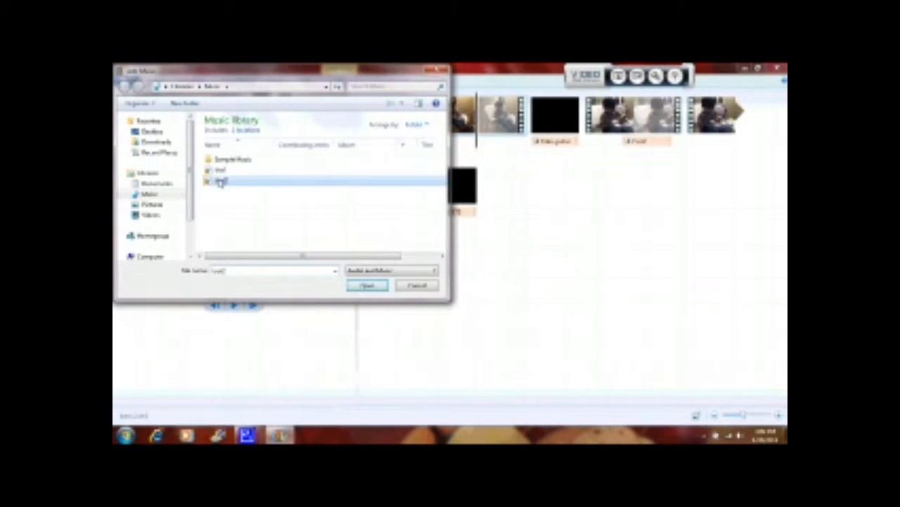
left_click(364, 286)
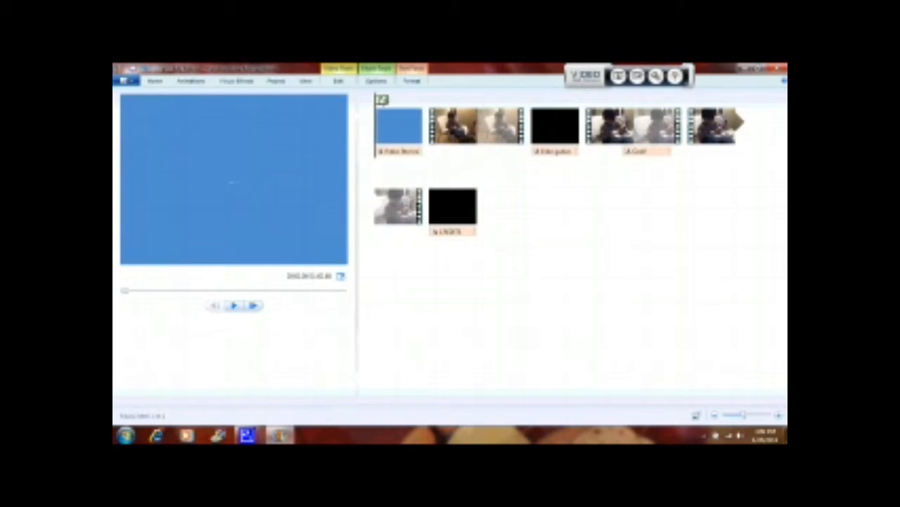
left_click_drag(382, 102, 479, 107)
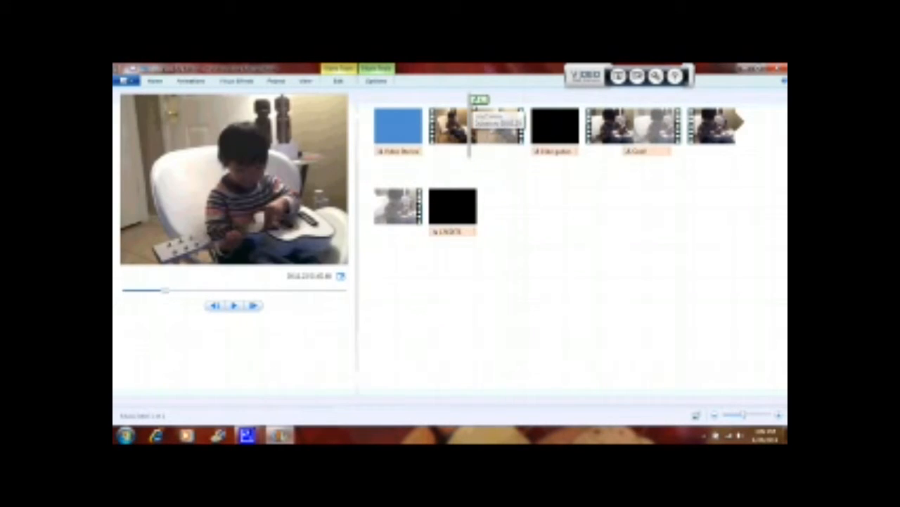
left_click(385, 81)
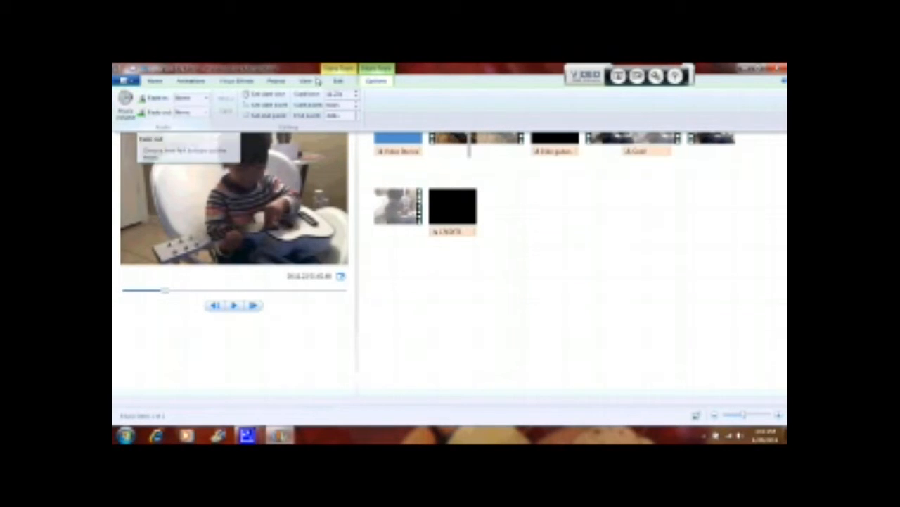
left_click(535, 193)
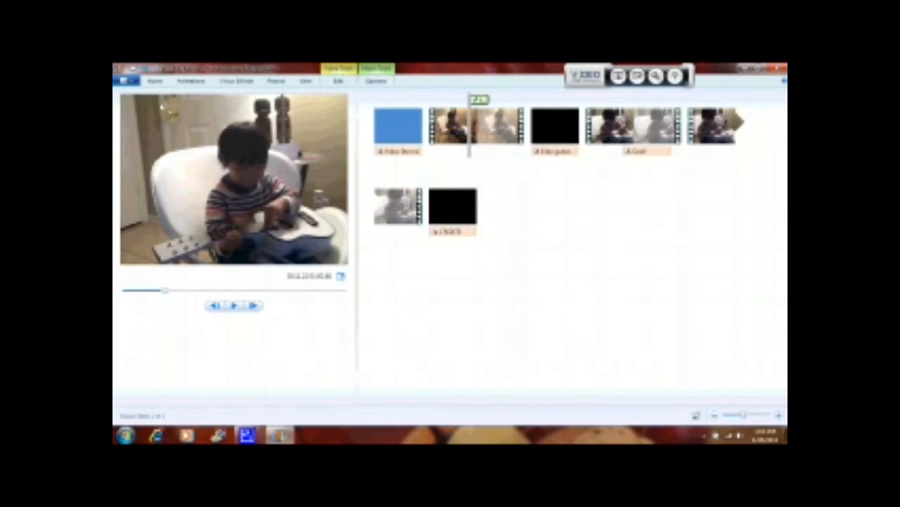
Apply the third AutoMovie theme to the whole movie and select the Starring clip after the credits
left_click(155, 81)
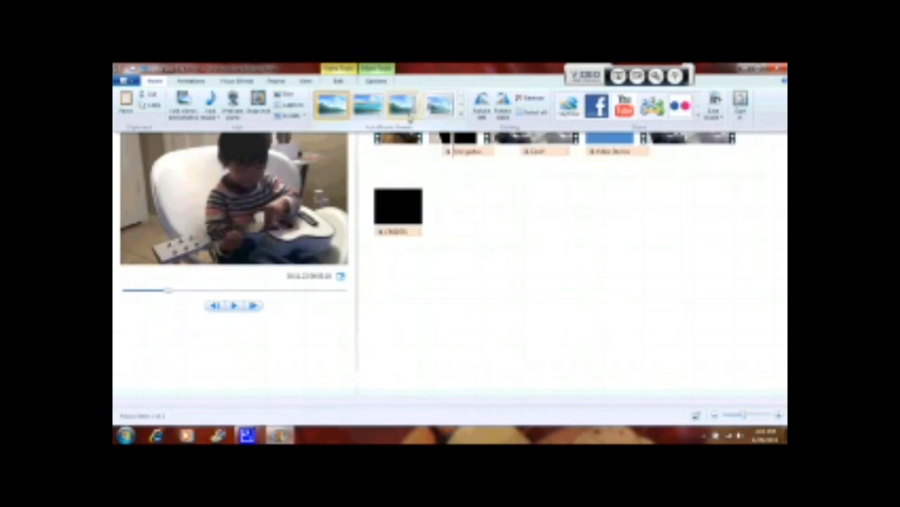
left_click(410, 106)
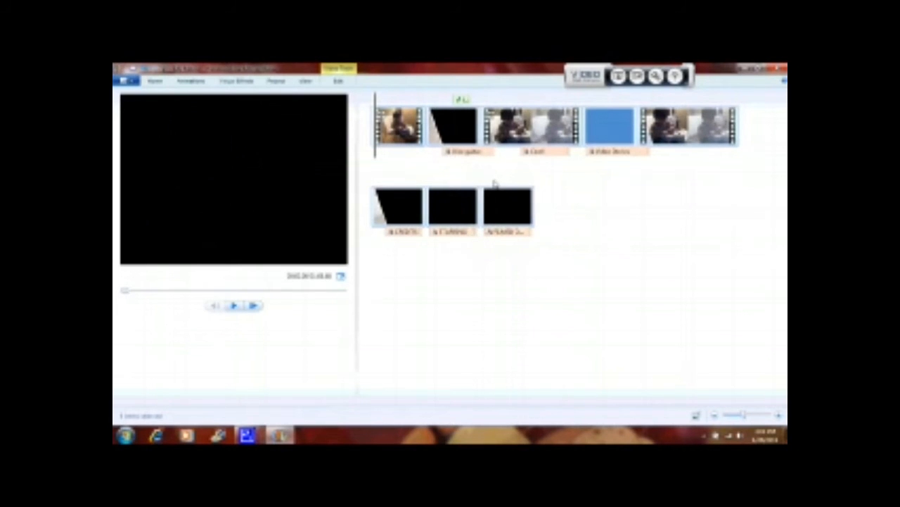
left_click(451, 215)
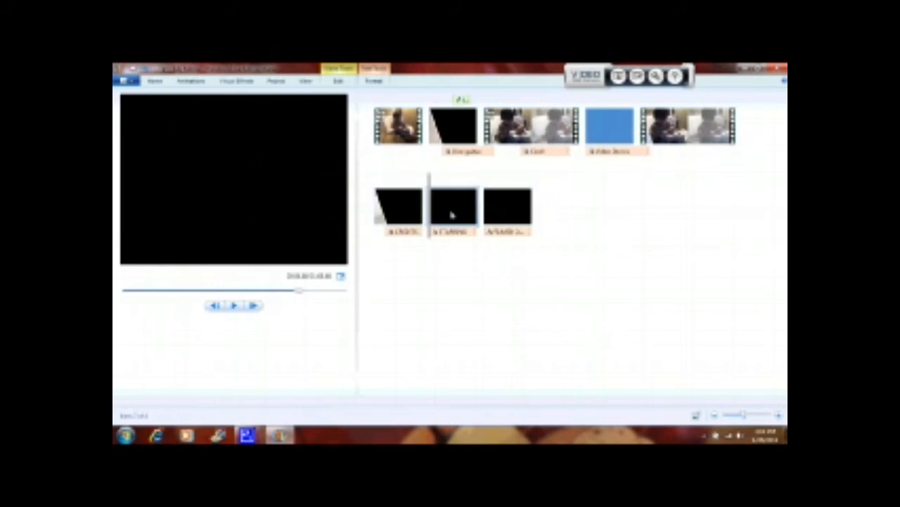
Delete the selected Starring clip that follows the Credits clip
key("Delete")
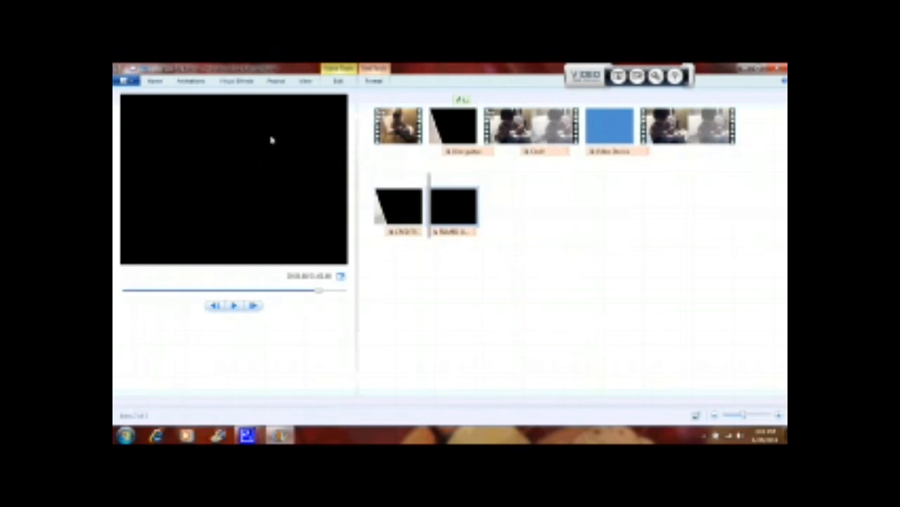
Examine the available settings for saving the movie and the web services for publishing it, without choosing any
left_click(130, 82)
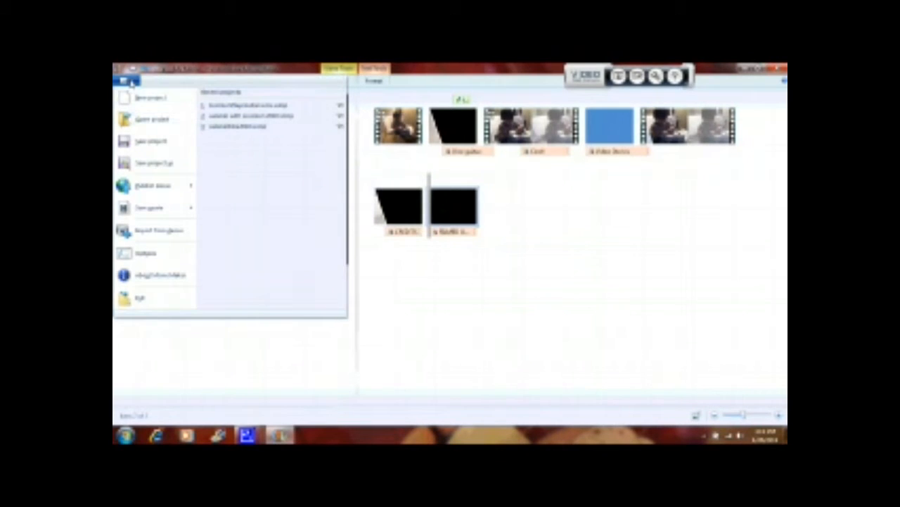
mouse_move(162, 204)
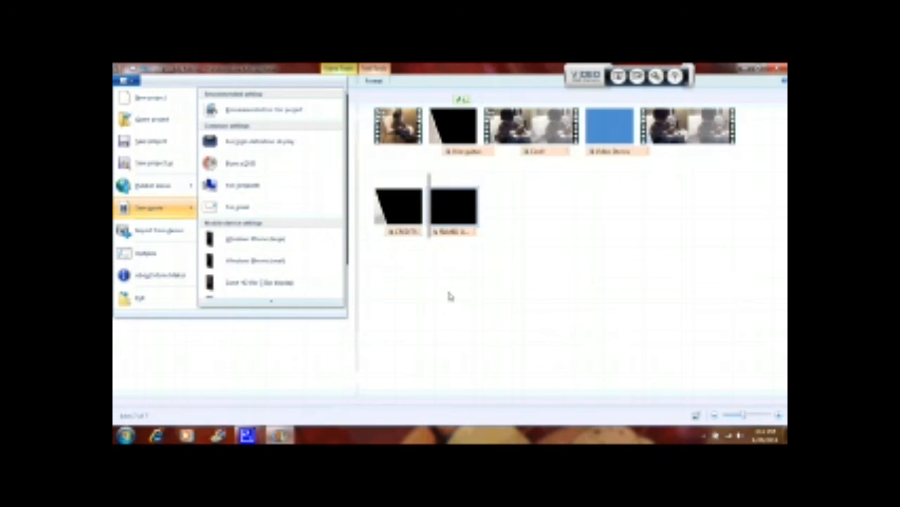
mouse_move(161, 187)
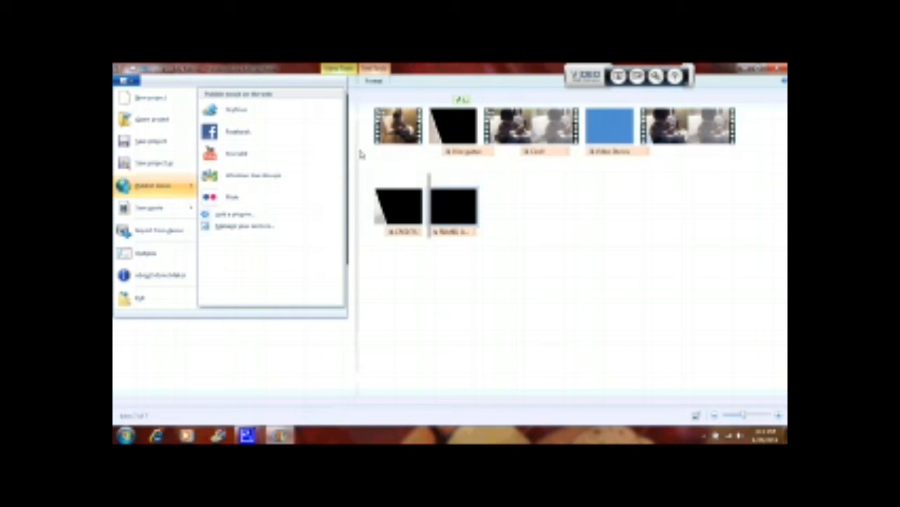
left_click(399, 169)
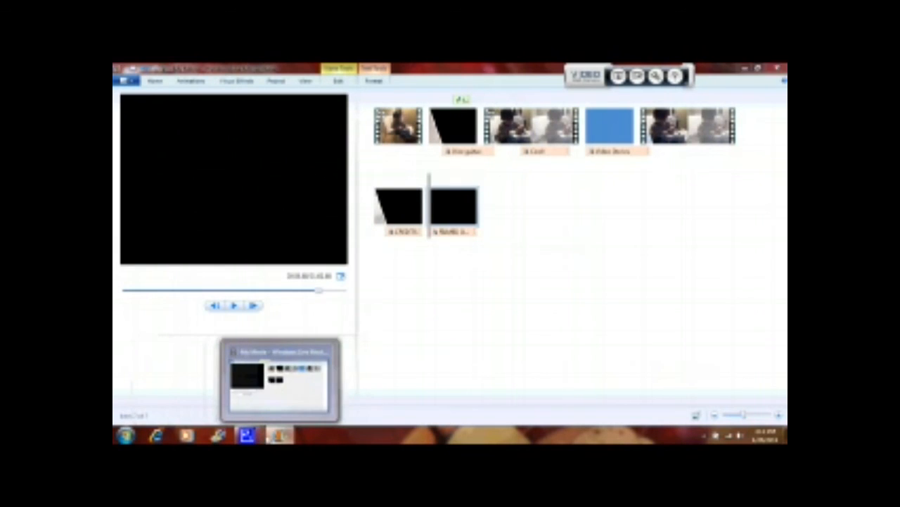
left_click(248, 435)
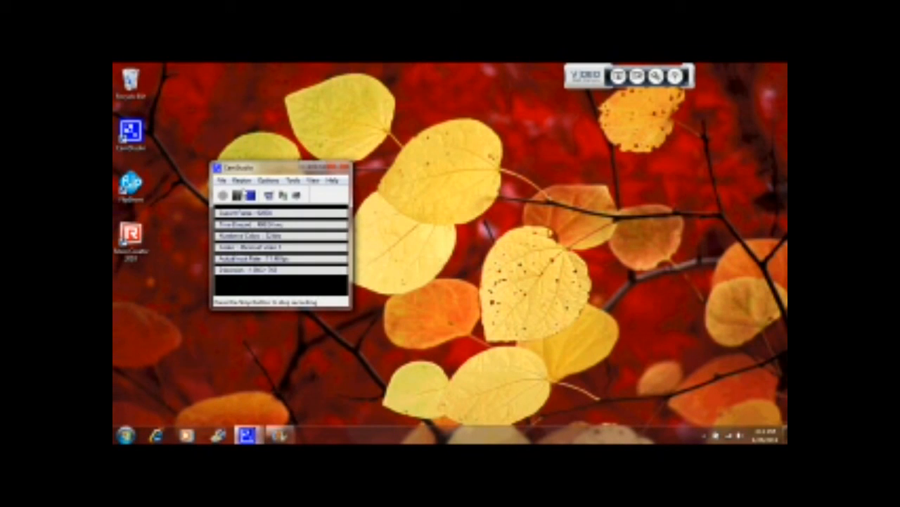